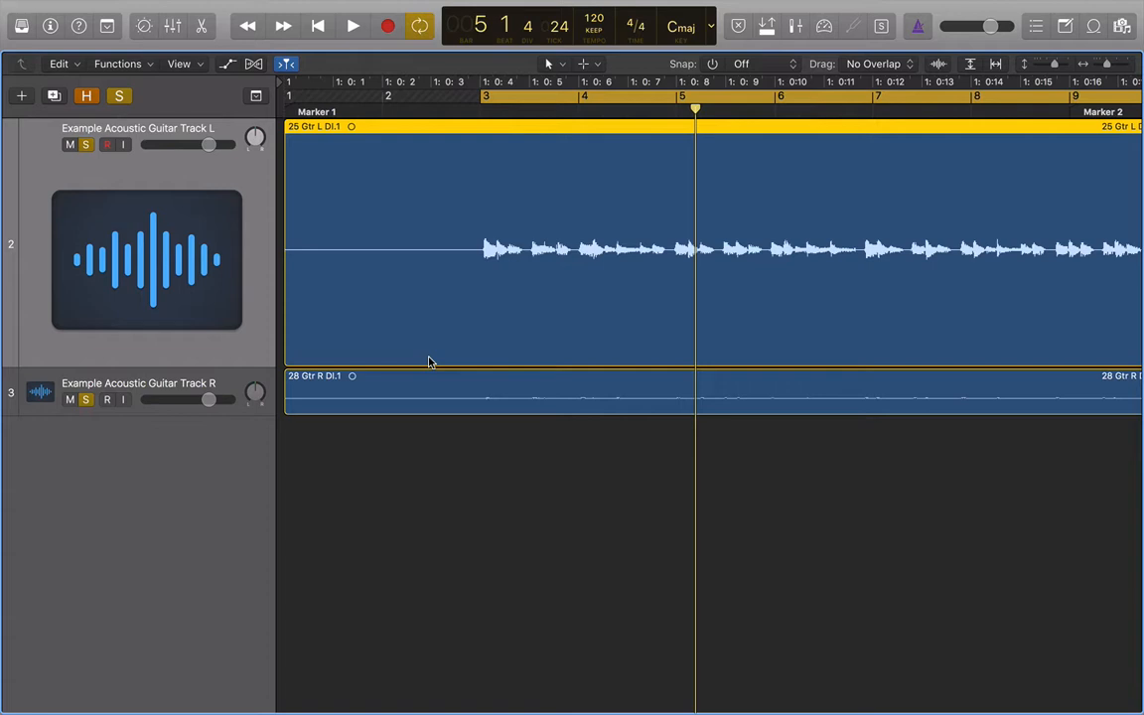
Step: Open the MultiMeter on the channel strip of Example Acoustic Guitar Track L and play the track from the project start
key(i)
key(Return)
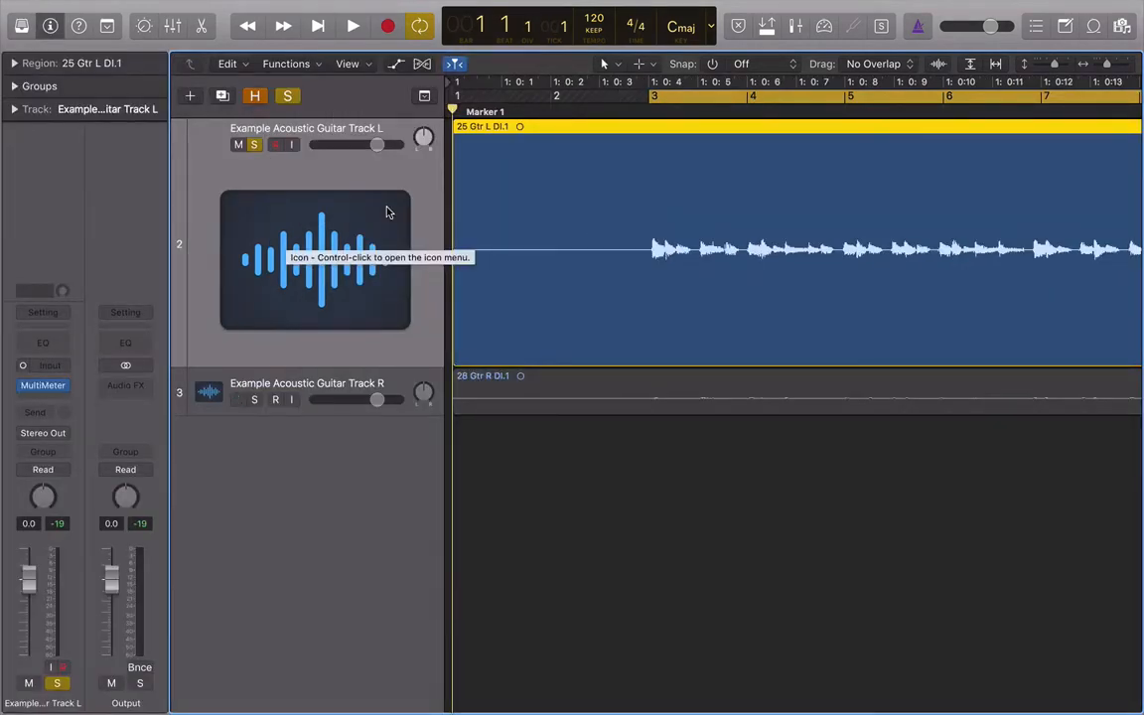
mouse_move(50, 389)
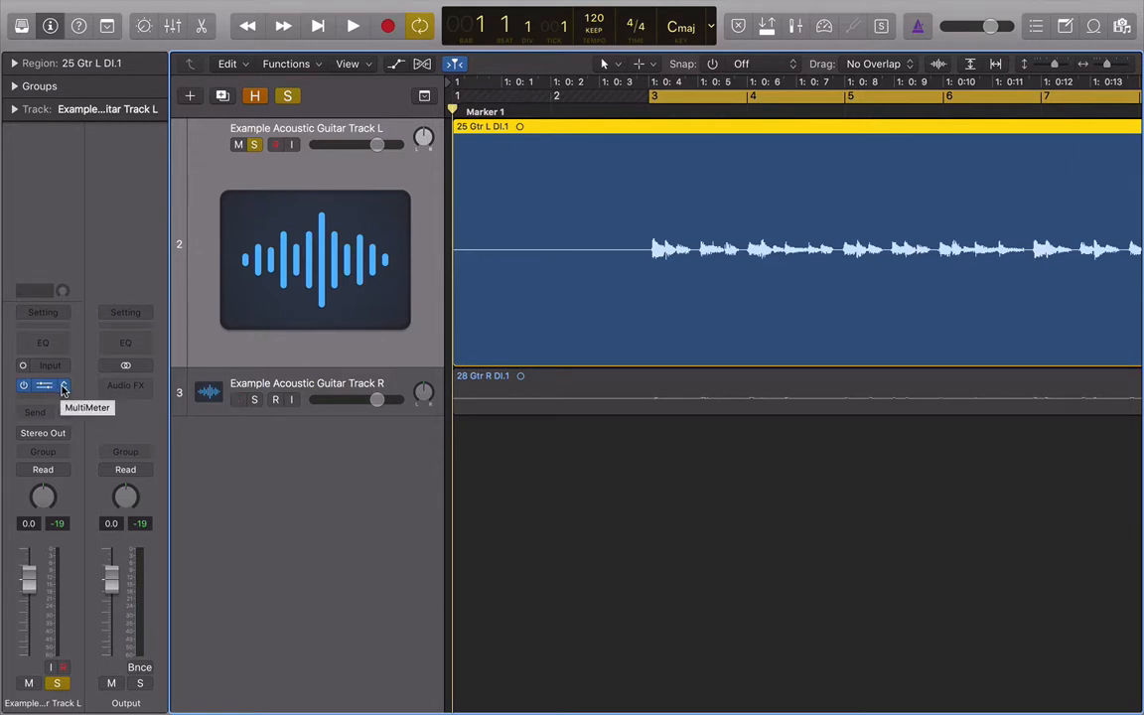
click(63, 388)
mouse_move(65, 601)
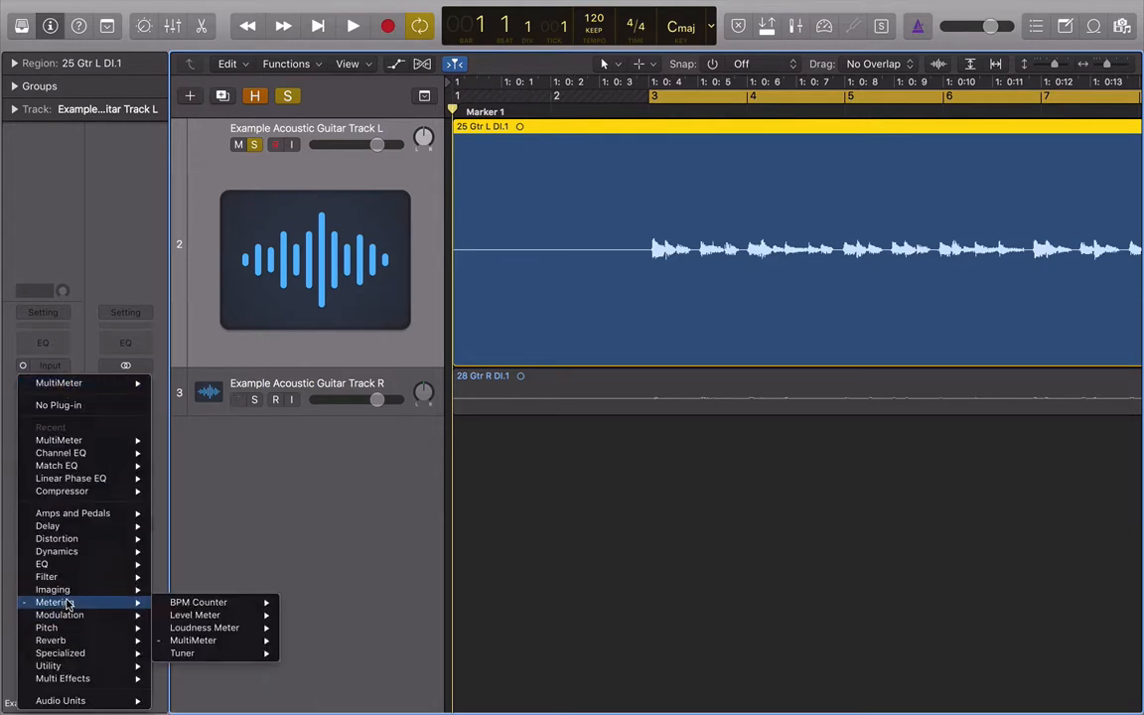
click(237, 644)
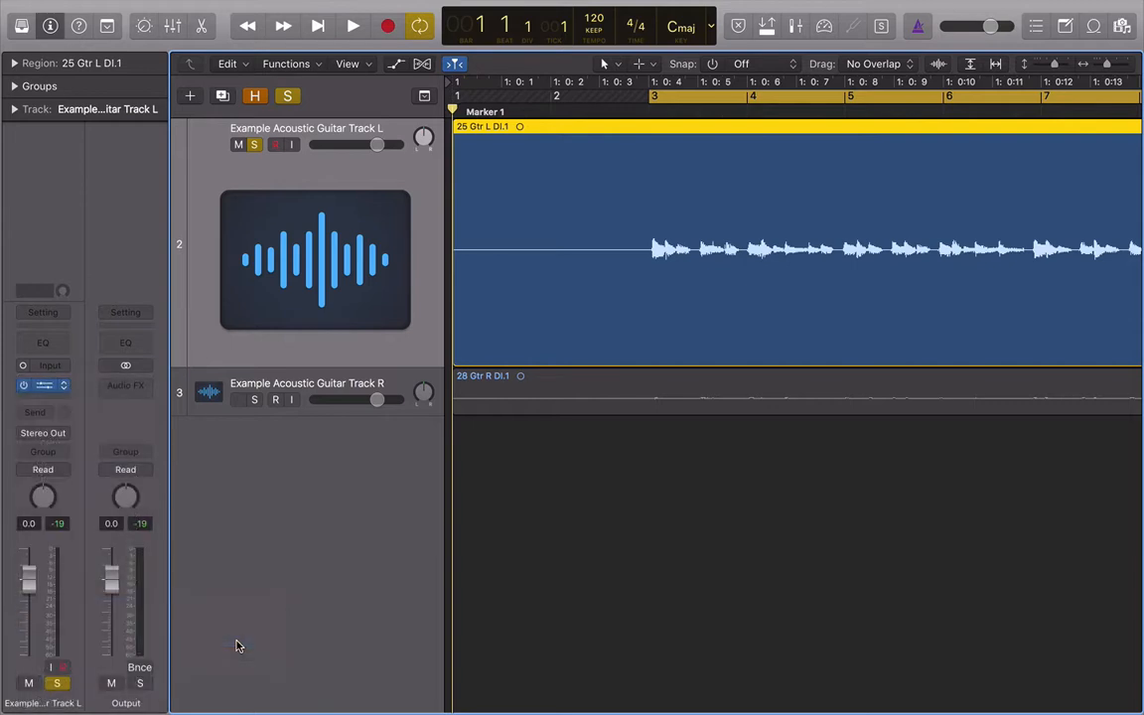
click(44, 388)
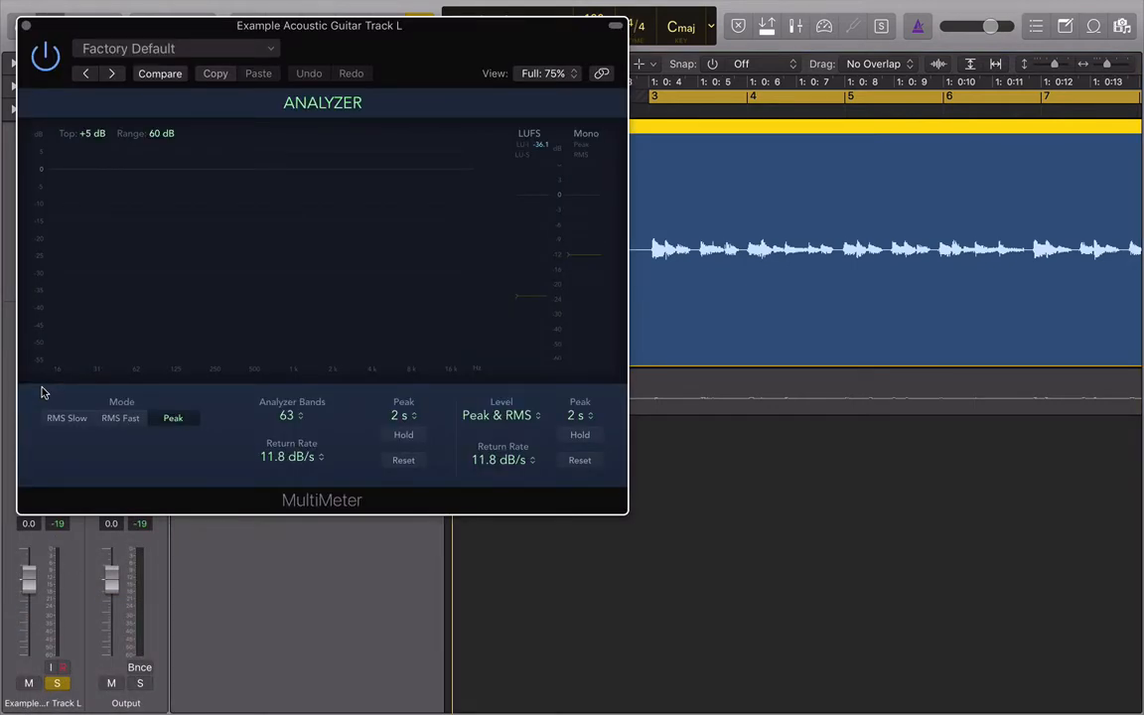
key(space)
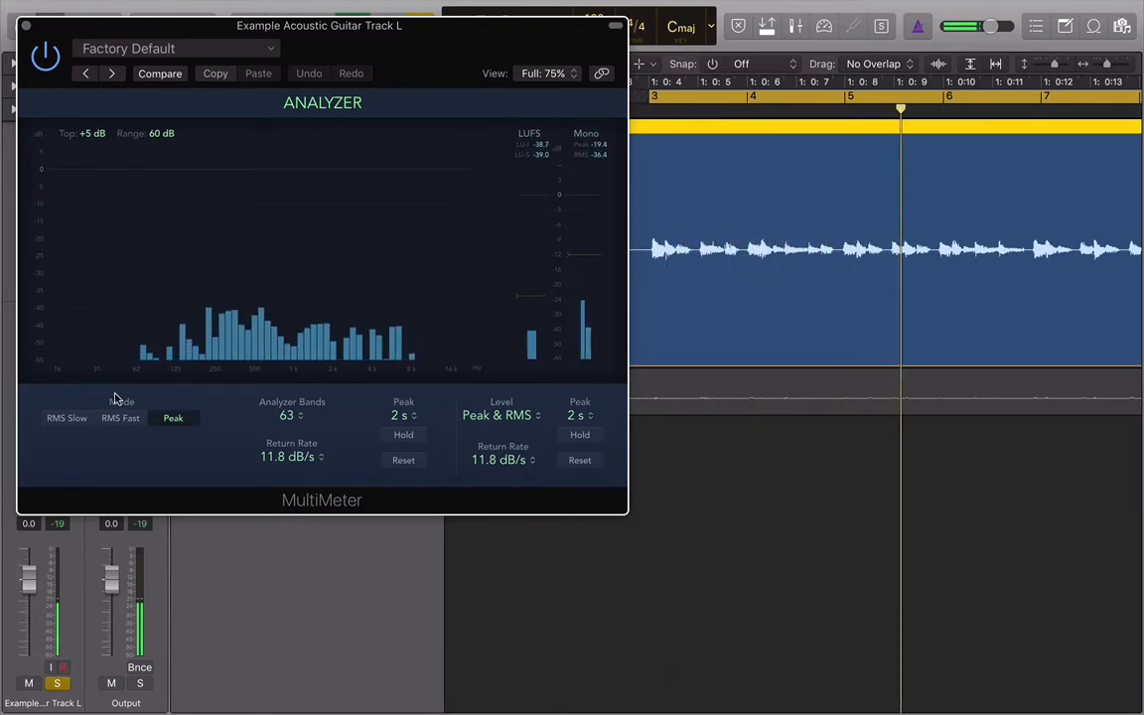
Step: Compare the MultiMeter's 31-band display with its 63-band display during playback, ending on 63 bands
click(298, 415)
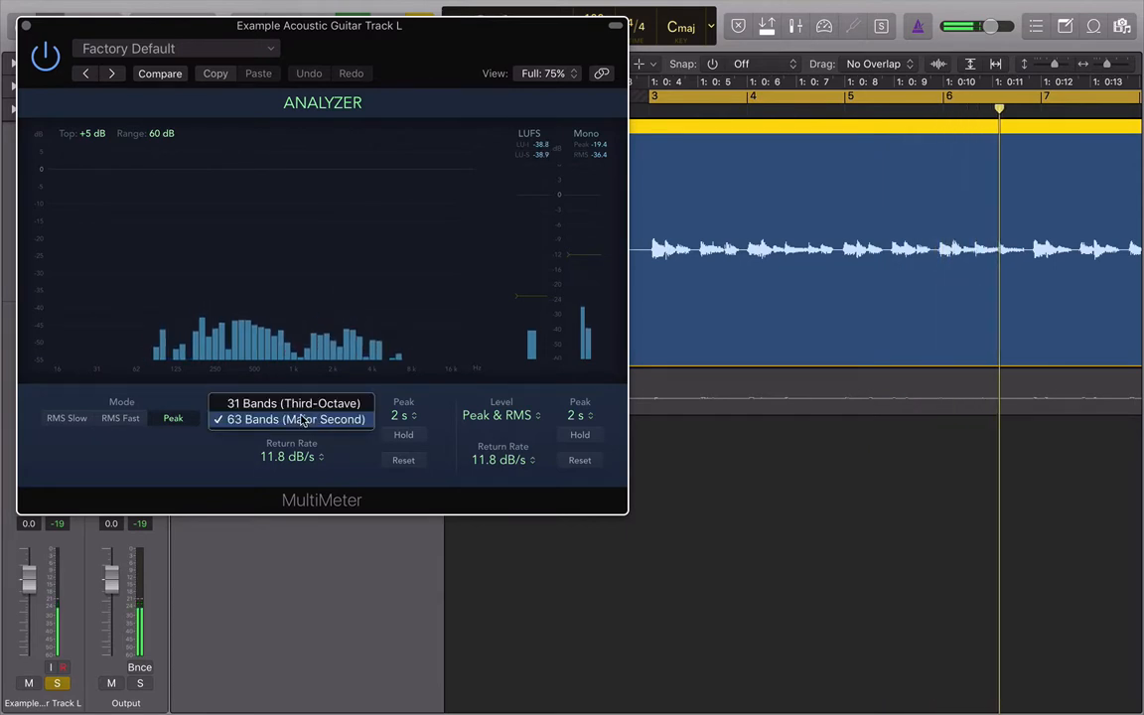
click(303, 404)
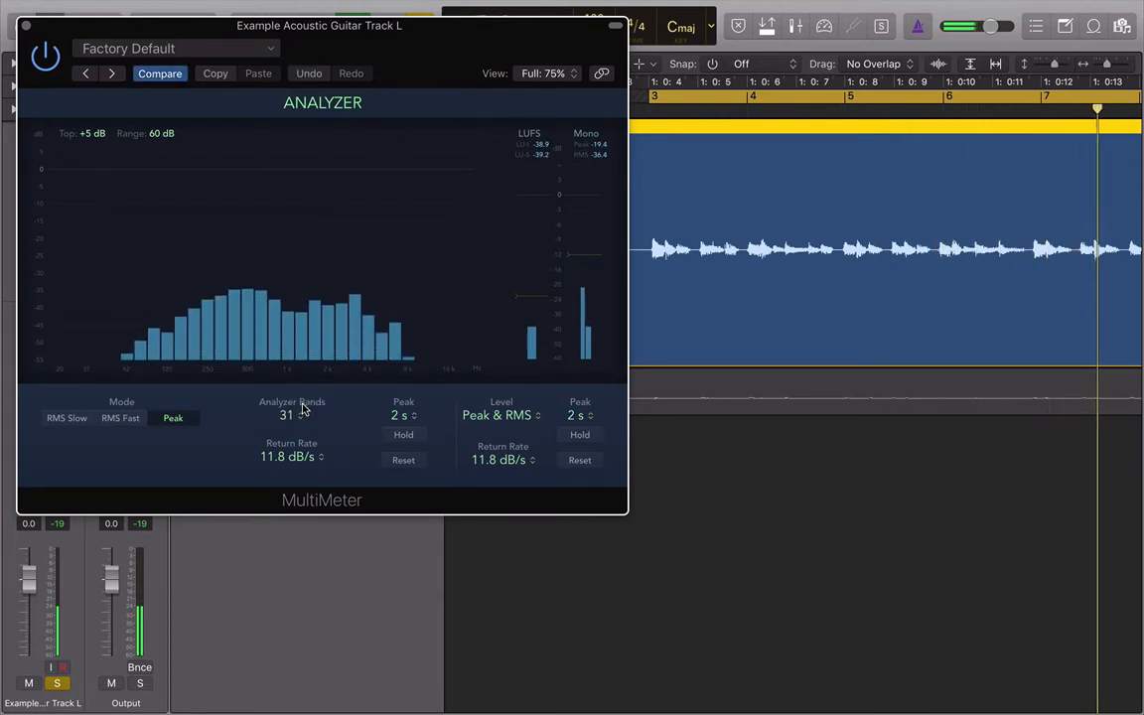
click(302, 410)
click(294, 437)
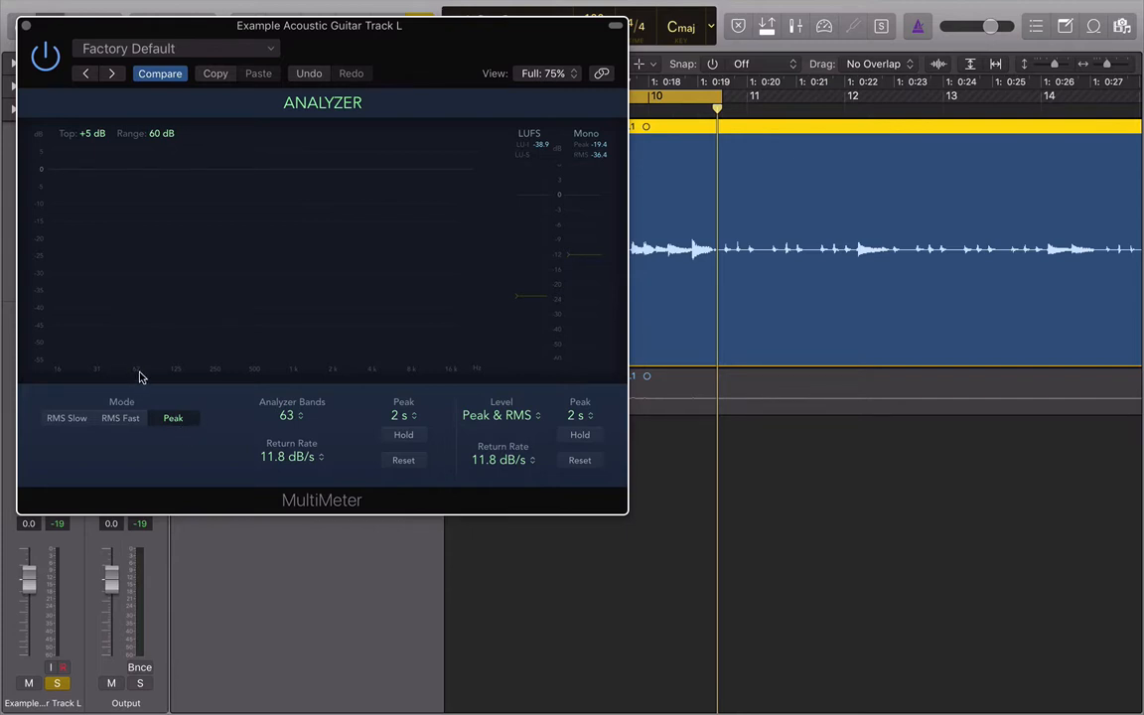
key(space)
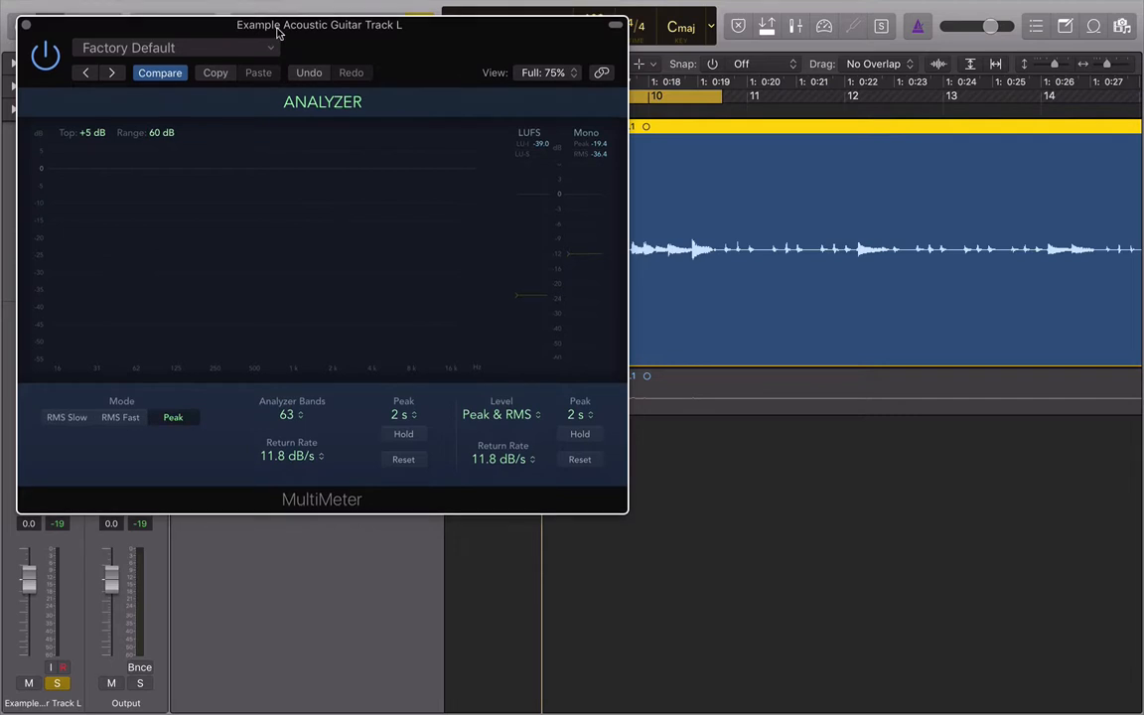
Step: Move the MultiMeter window aside and insert a Channel EQ after the MultiMeter on Example Acoustic Guitar Track L
drag(255, 27, 807, 12)
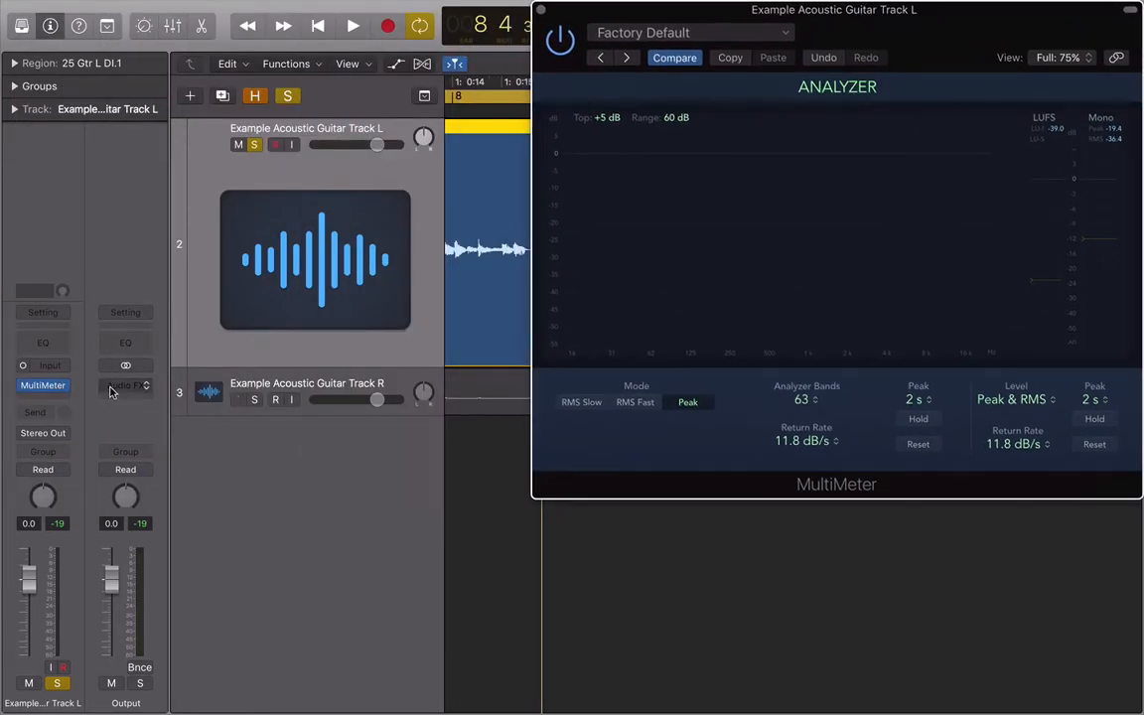
click(50, 387)
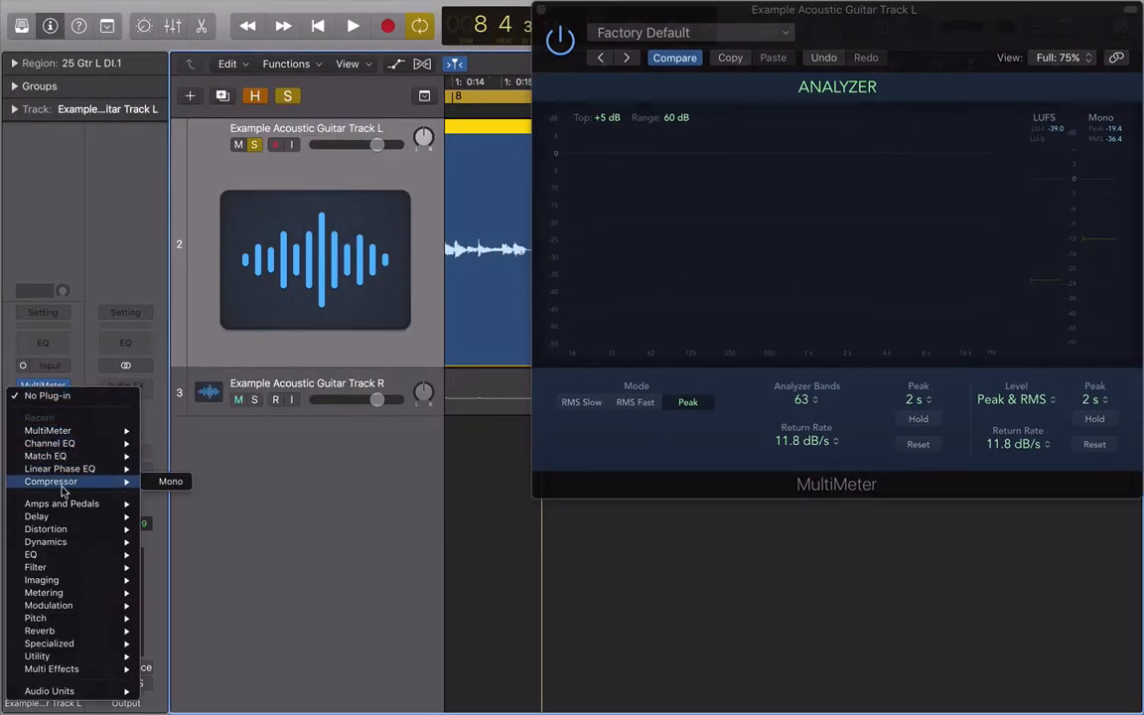
mouse_move(76, 555)
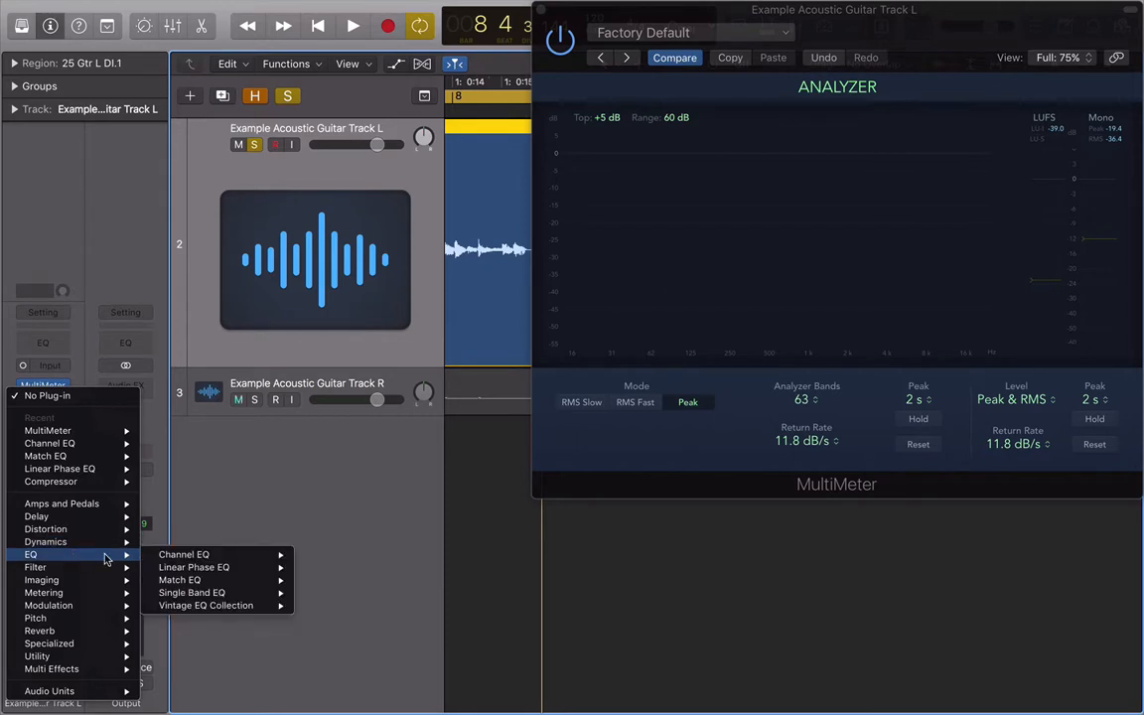
click(160, 562)
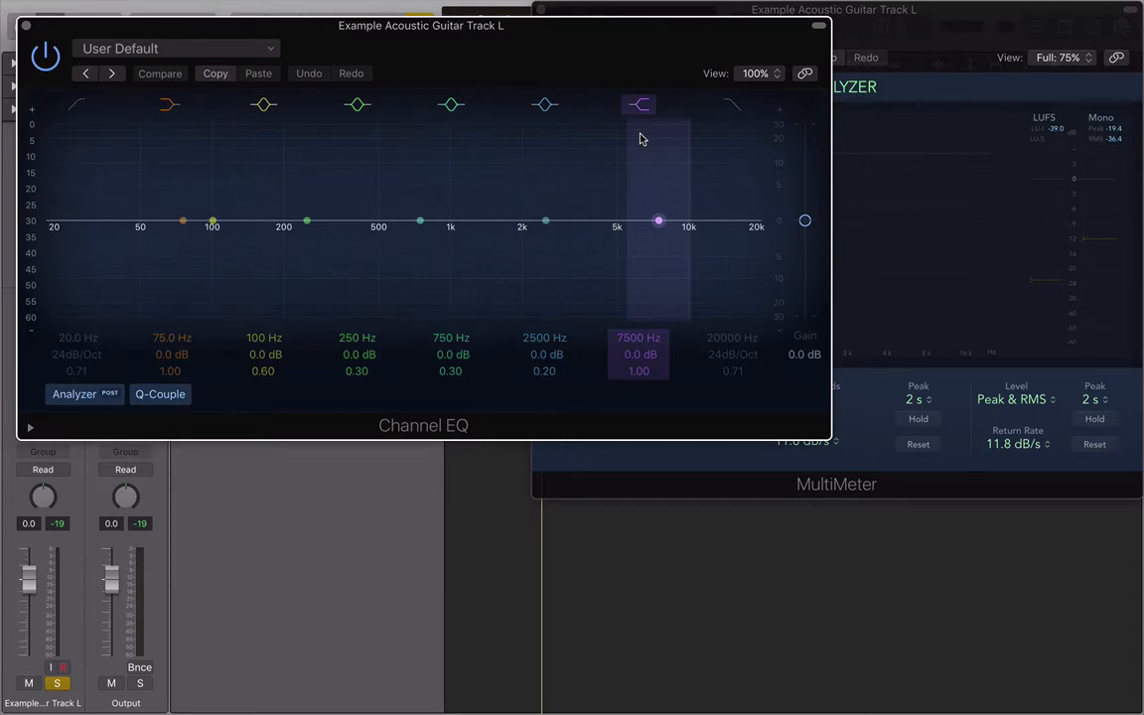
Step: Enable the Channel EQ's high-cut filter and lower its cutoff frequency to 7900 Hz while the track plays
key(space)
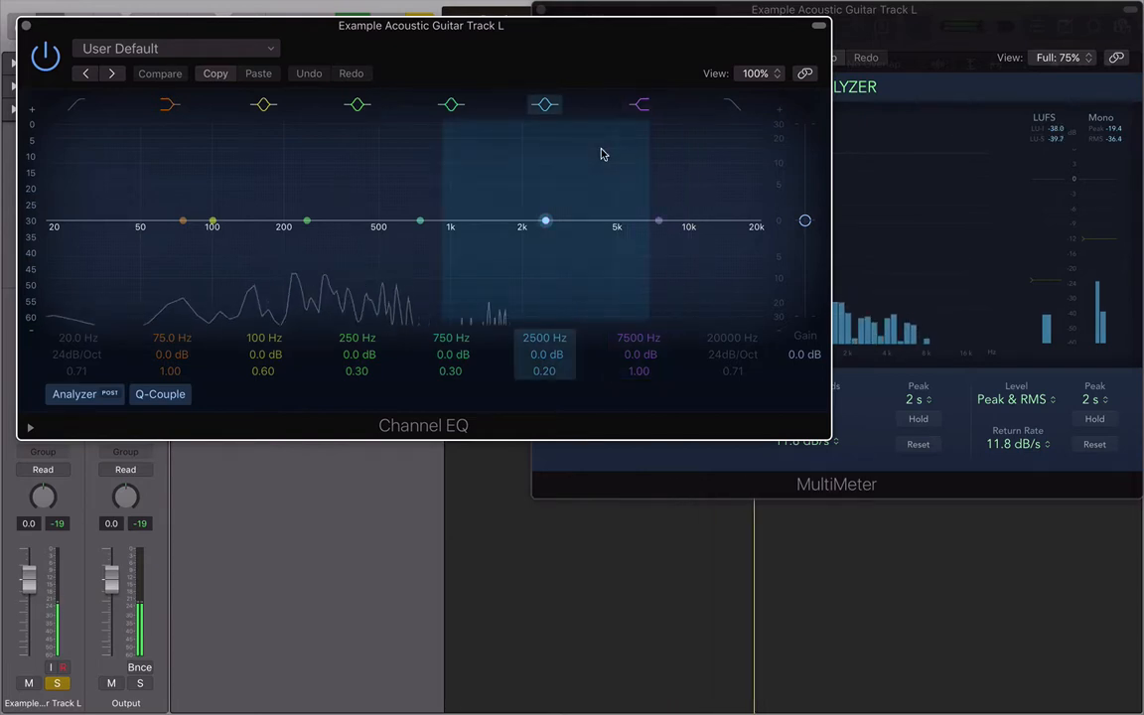
click(735, 105)
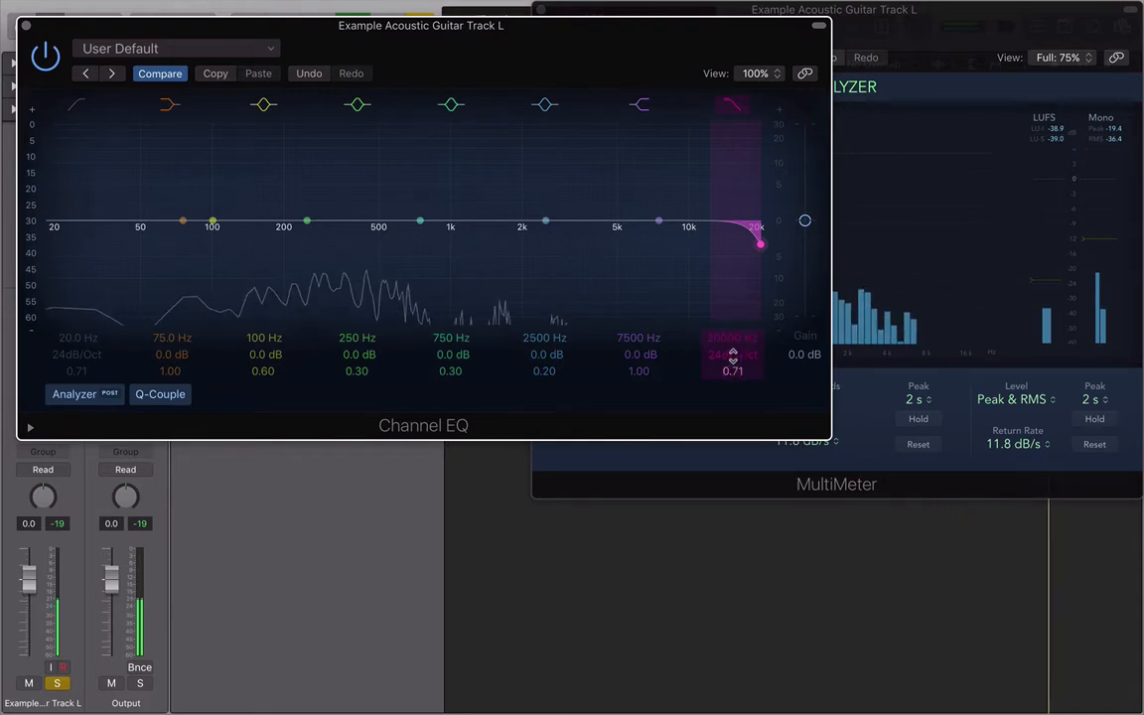
drag(733, 338, 733, 423)
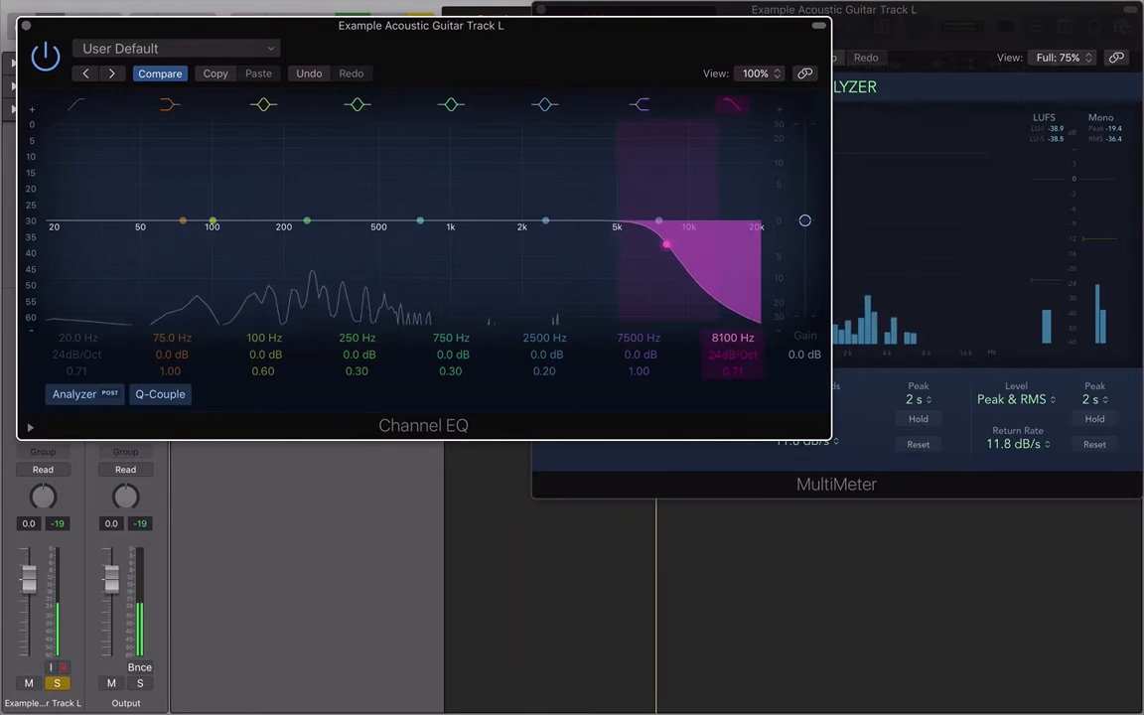
drag(735, 343, 735, 347)
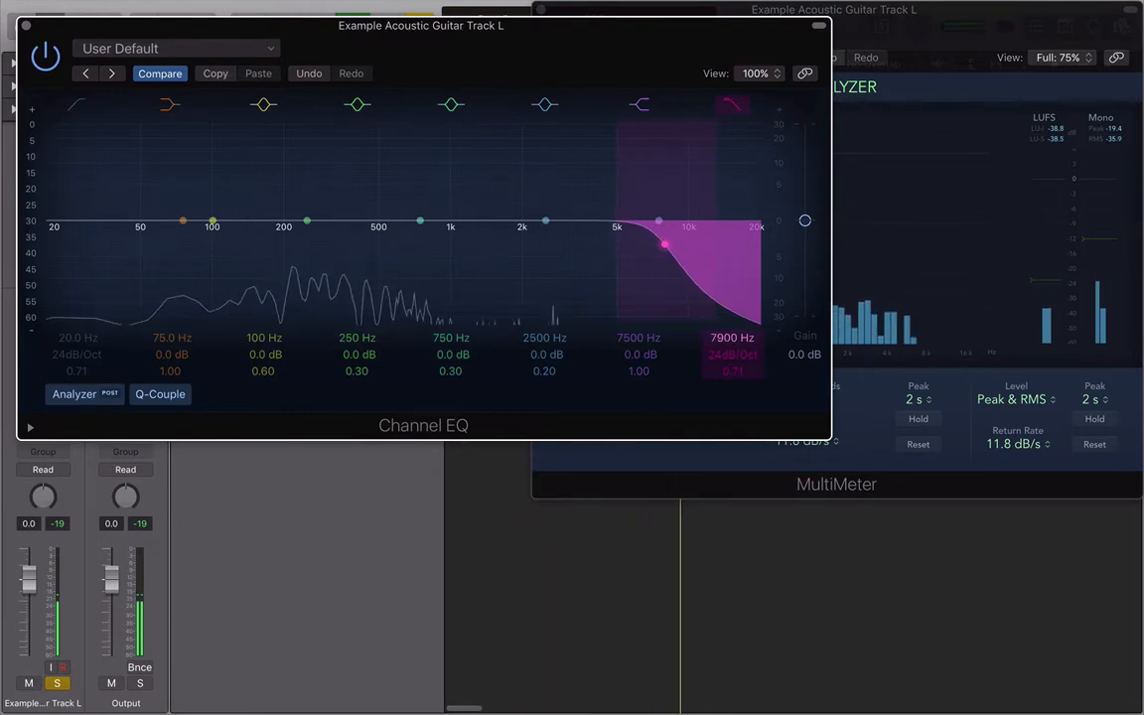
Step: Try to enter a different cutoff frequency for the high-cut filter and adjust its slope
double_click(724, 342)
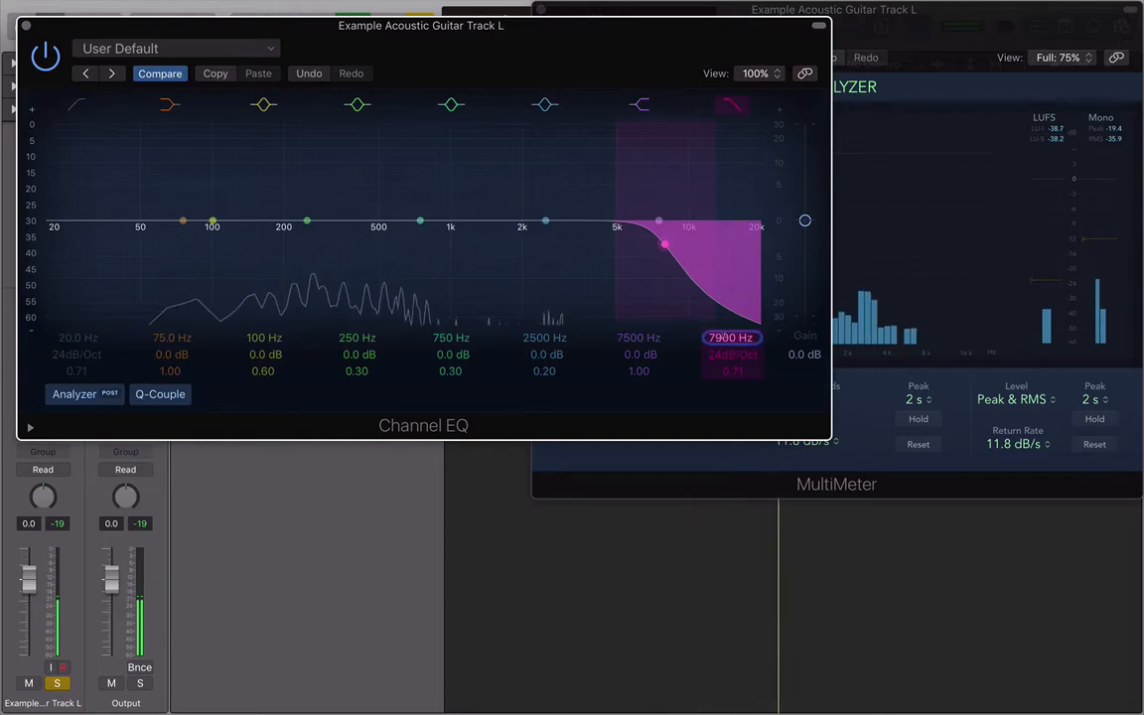
click(725, 341)
key(BackSpace)
key(BackSpace)
text(75)
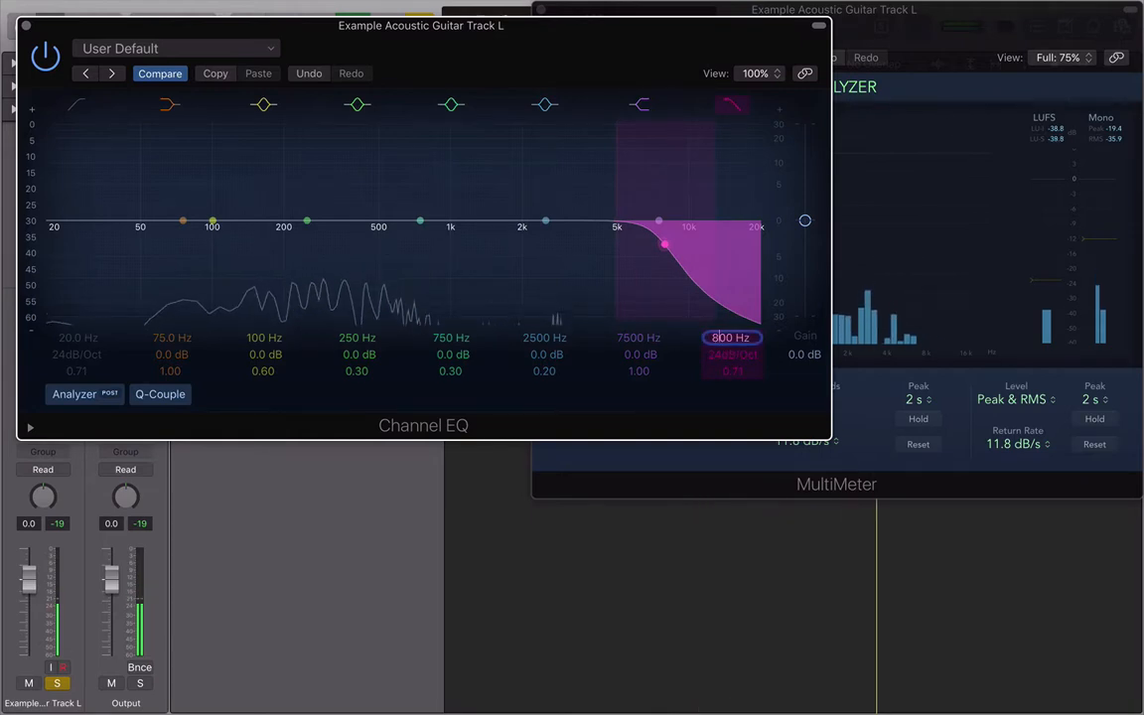
key(Return)
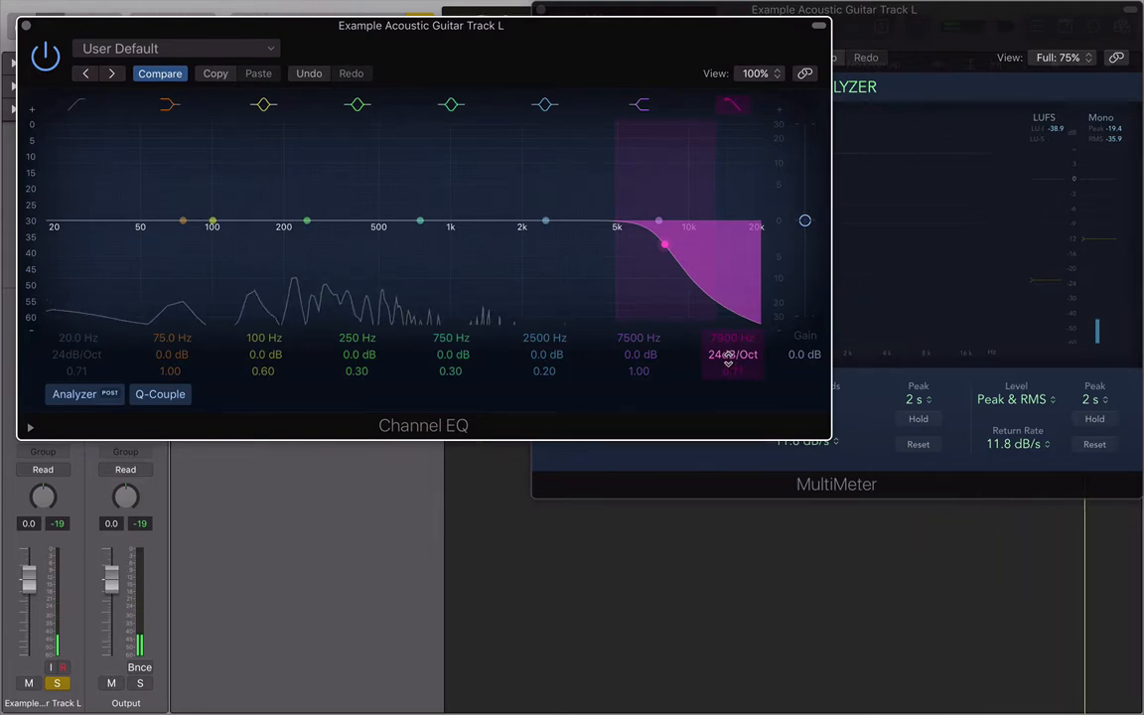
mouse_move(728, 359)
mouse_down()
mouse_move(728, 376)
mouse_move(728, 343)
mouse_move(728, 360)
mouse_up()
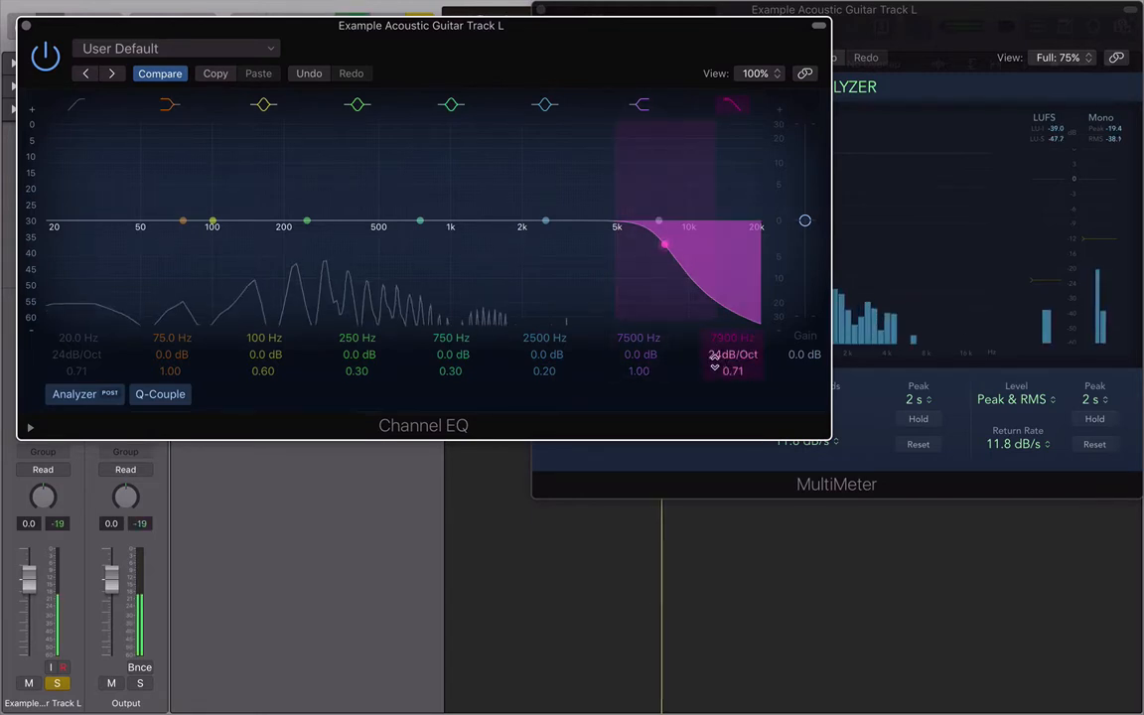
Step: Compare the guitar with and without the high cut by bypassing and re-enabling the Channel EQ during playback
click(46, 58)
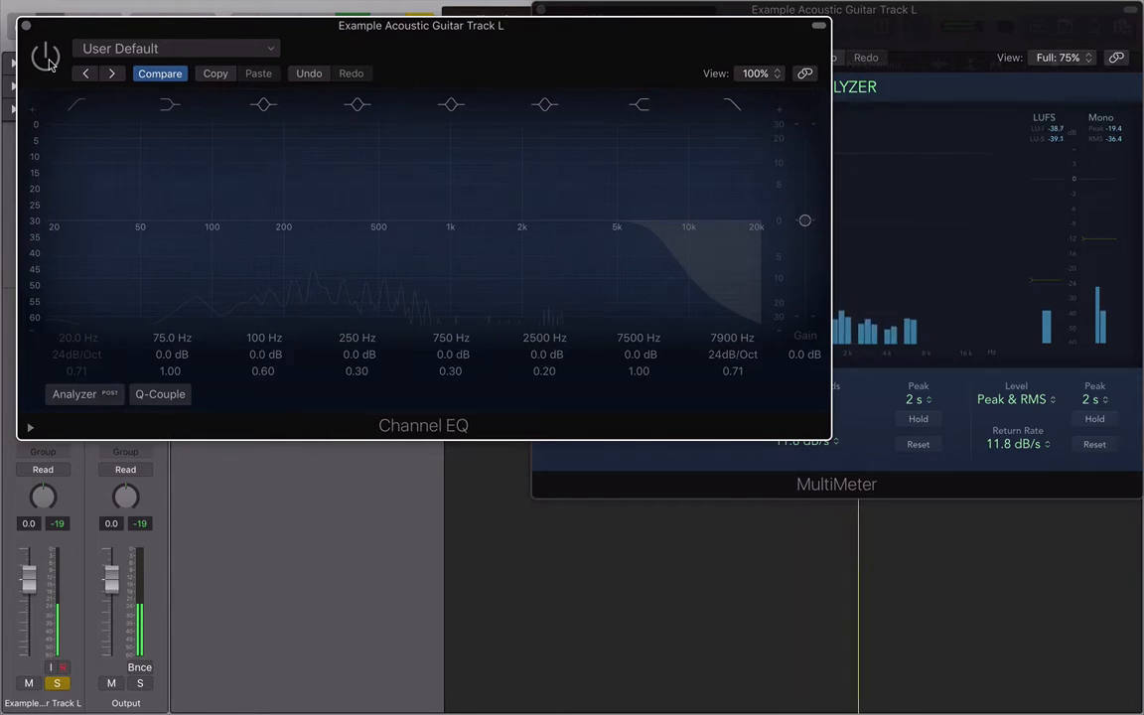
click(47, 57)
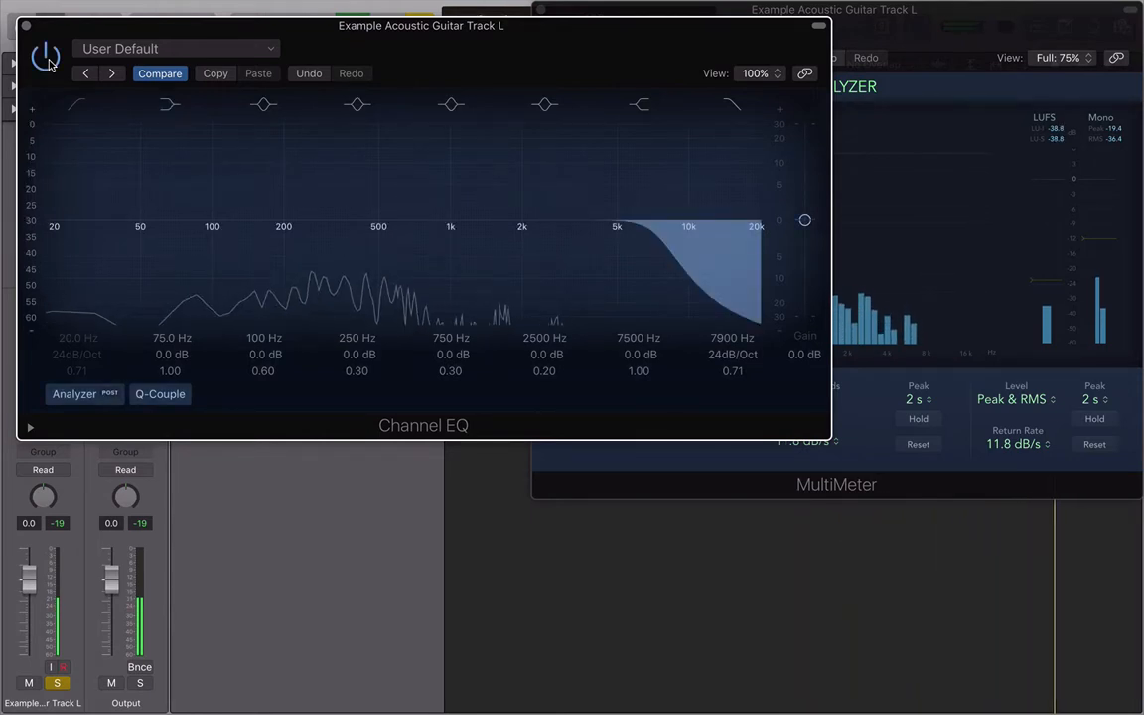
click(47, 57)
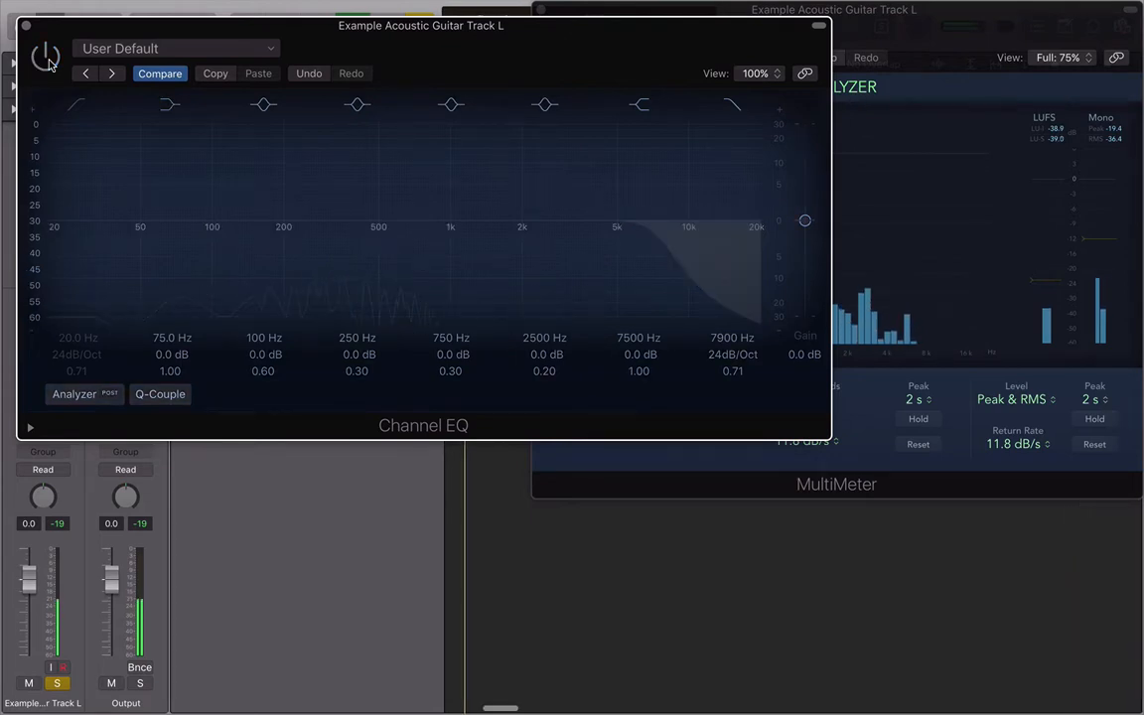
click(46, 57)
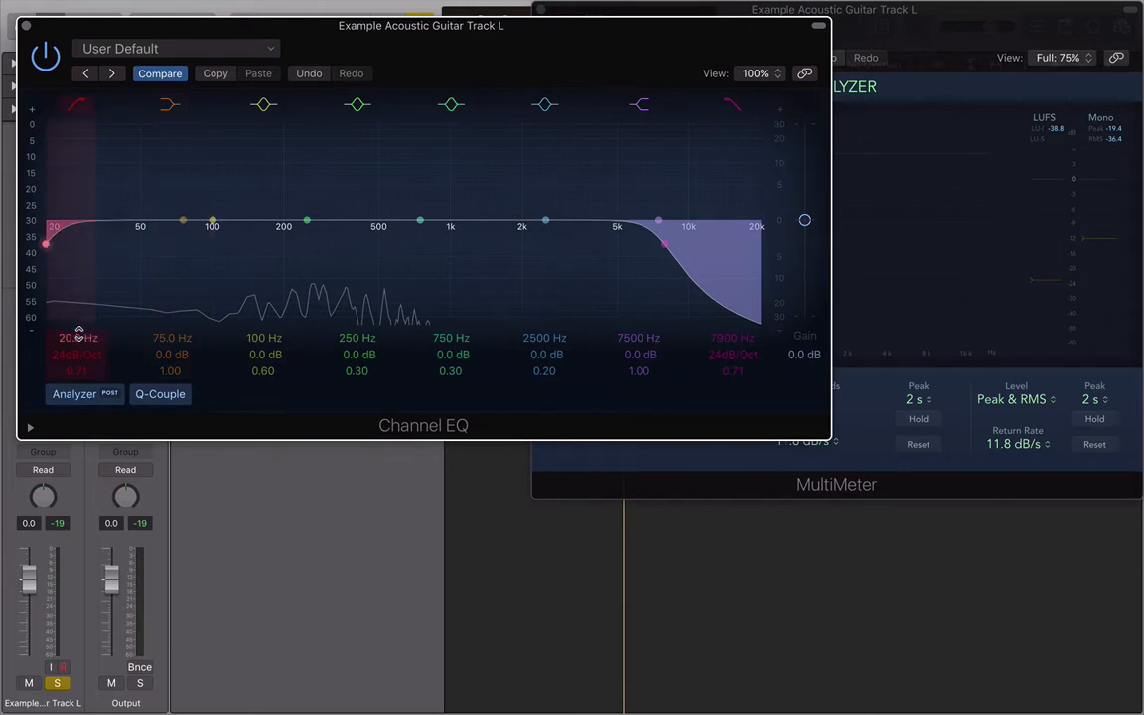
Step: Enable the low-cut filter and set its cutoff frequency to 62 Hz, keeping a 24 dB/Oct slope and 0.71 Q
drag(45, 244, 156, 244)
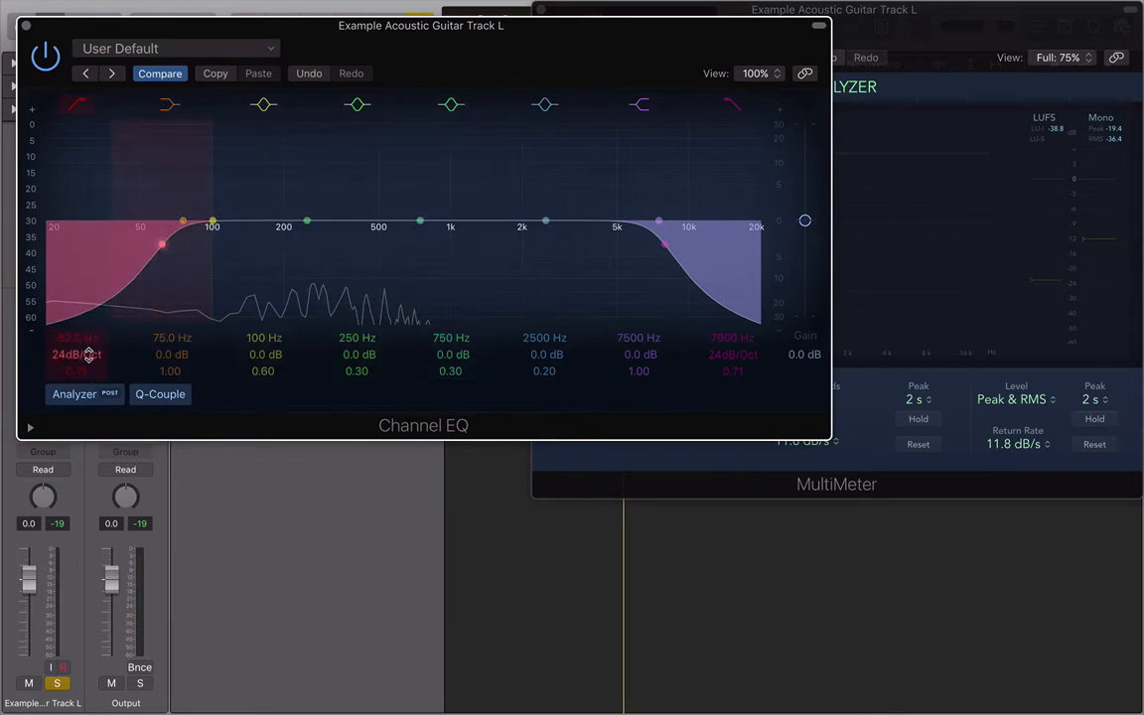
mouse_move(81, 373)
mouse_down()
mouse_move(81, 350)
mouse_move(82, 369)
mouse_up()
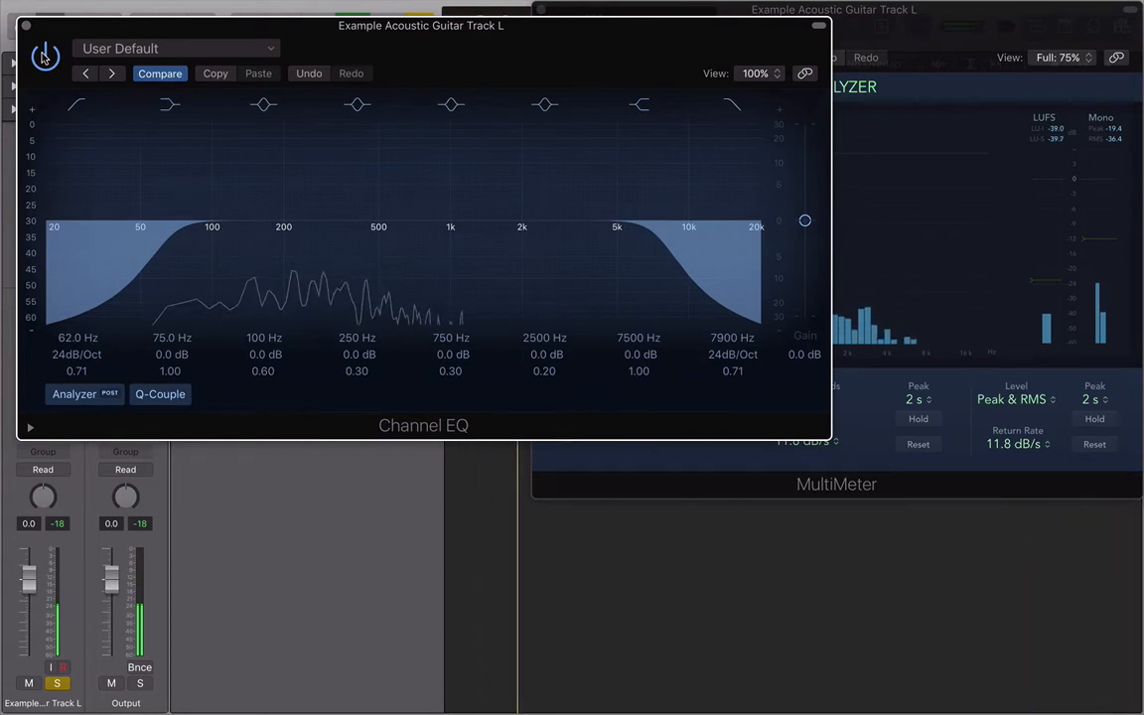
Step: Compare the guitar with both cut filters bypassed and active, leave the Channel EQ on and close its window
click(44, 55)
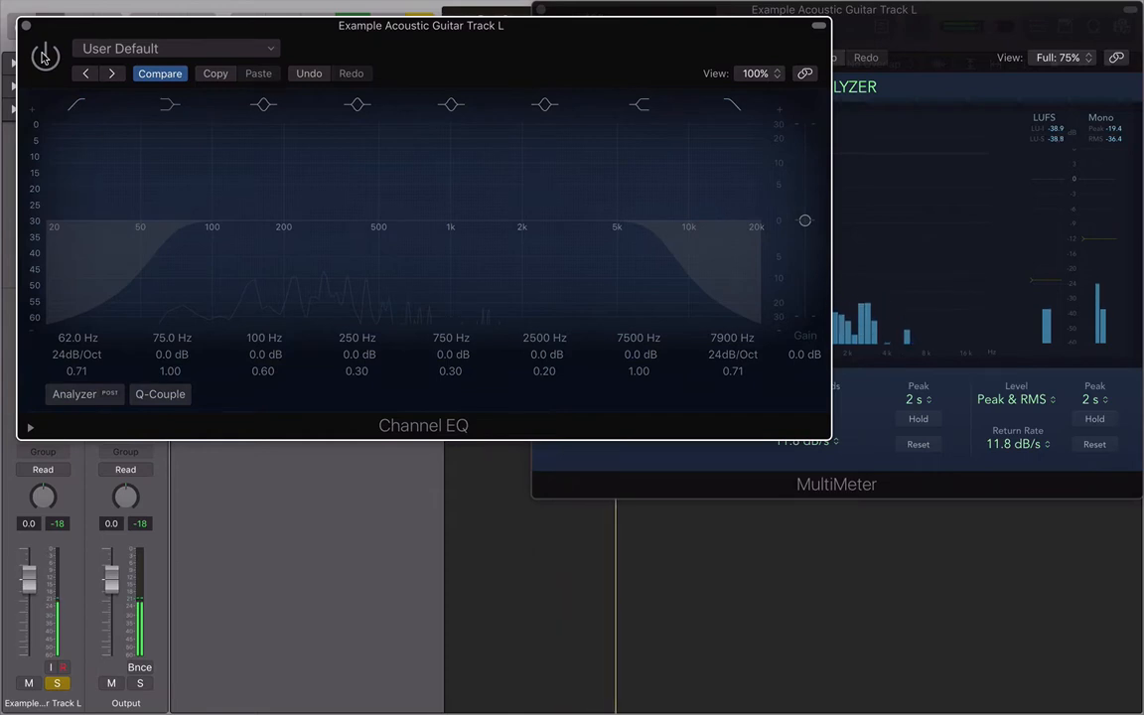
click(44, 56)
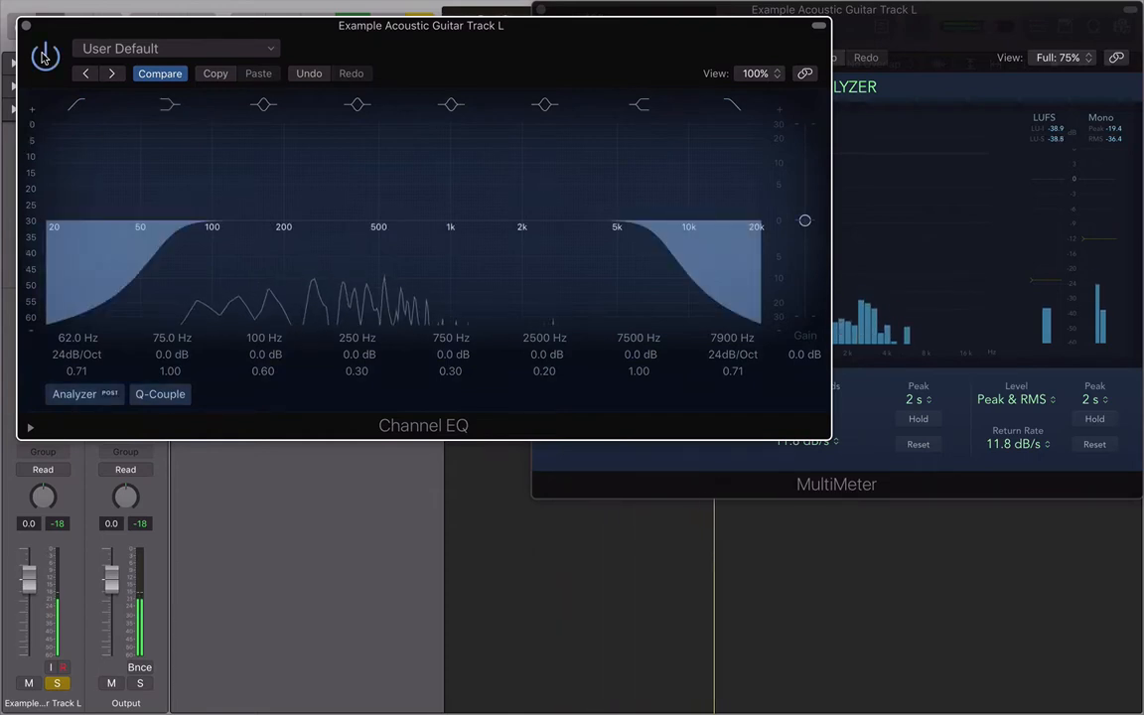
click(43, 55)
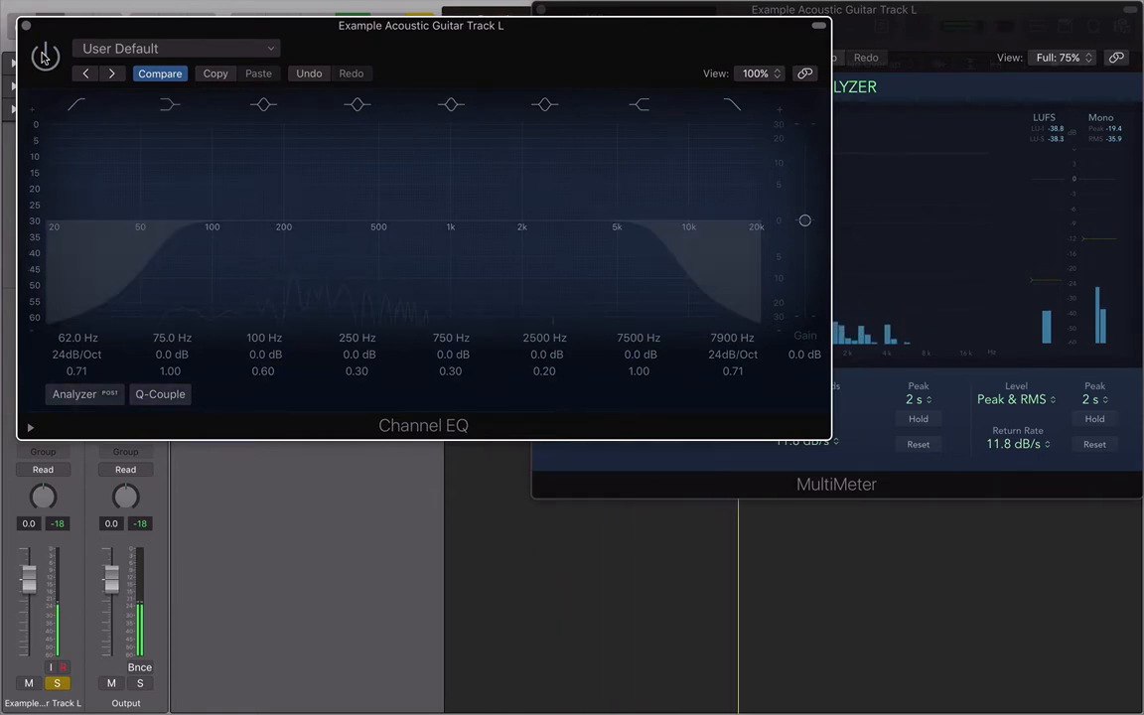
click(44, 55)
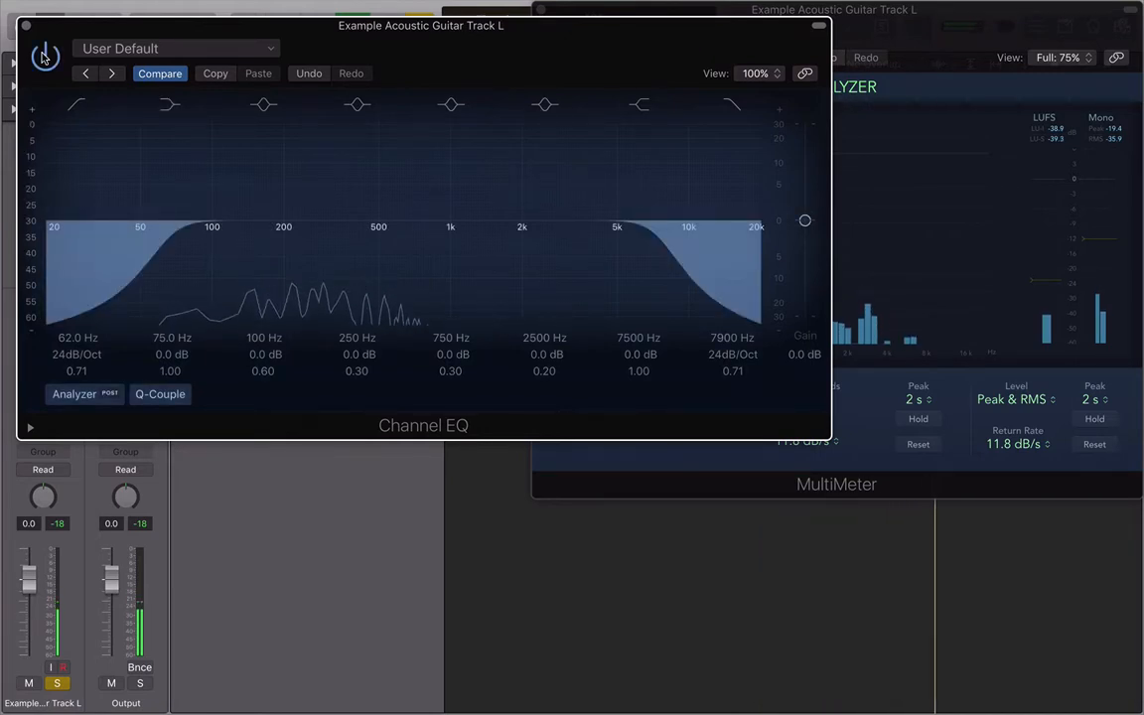
click(43, 56)
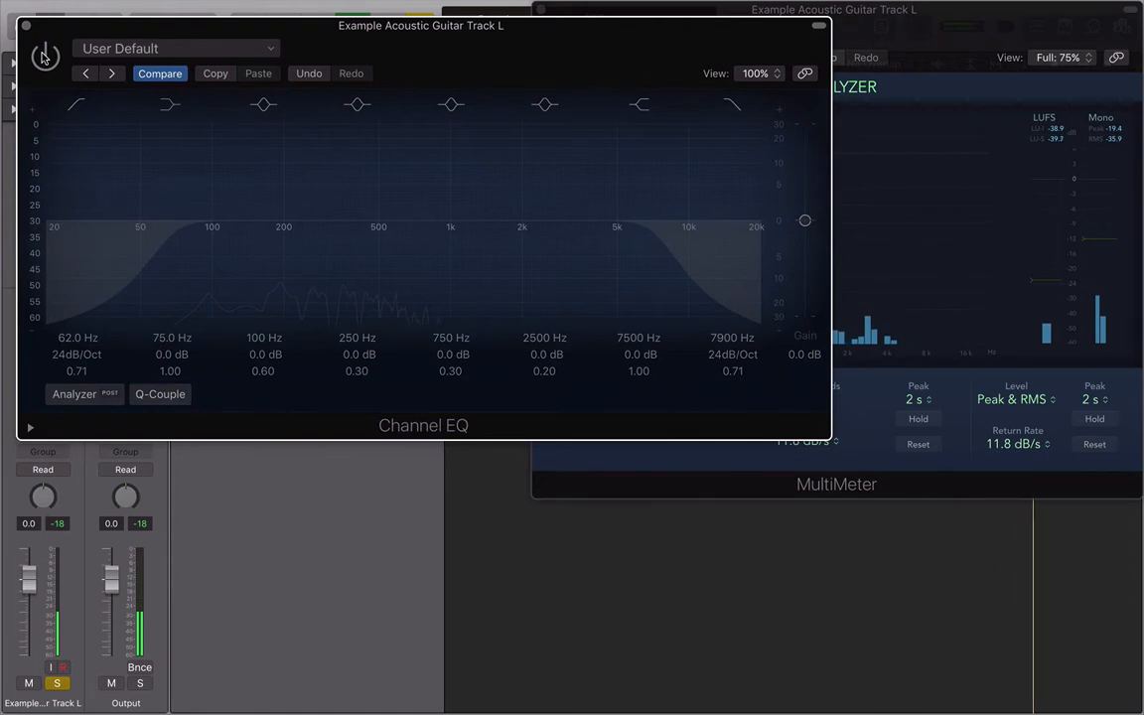
click(44, 56)
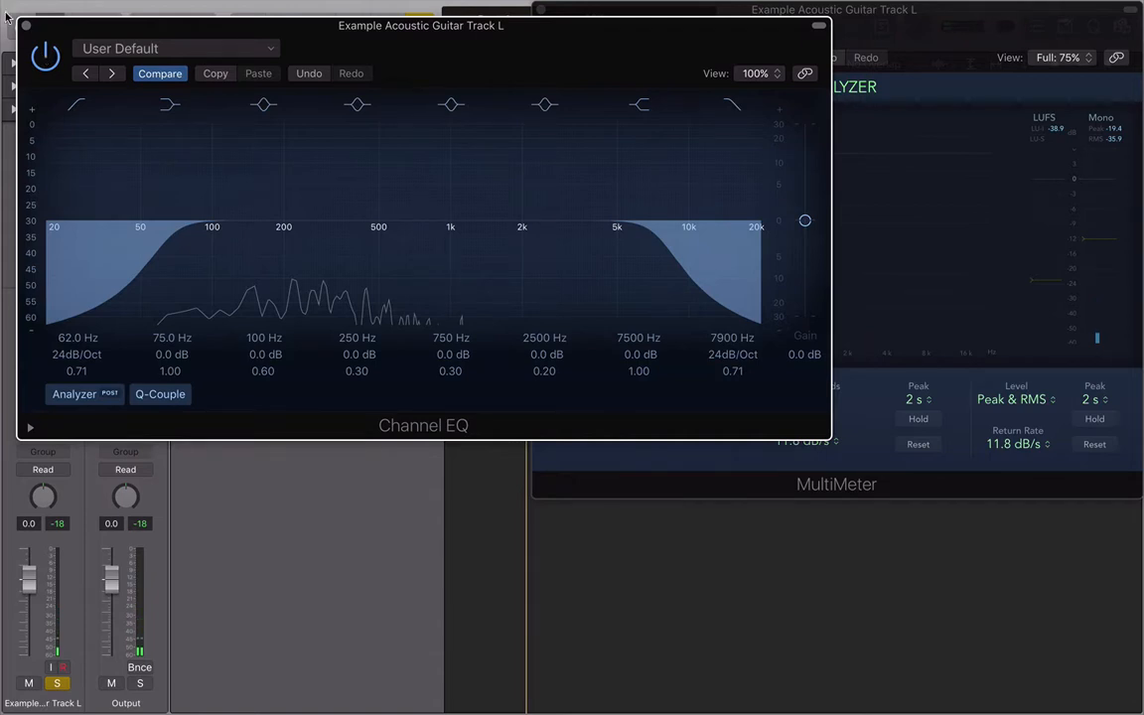
click(25, 27)
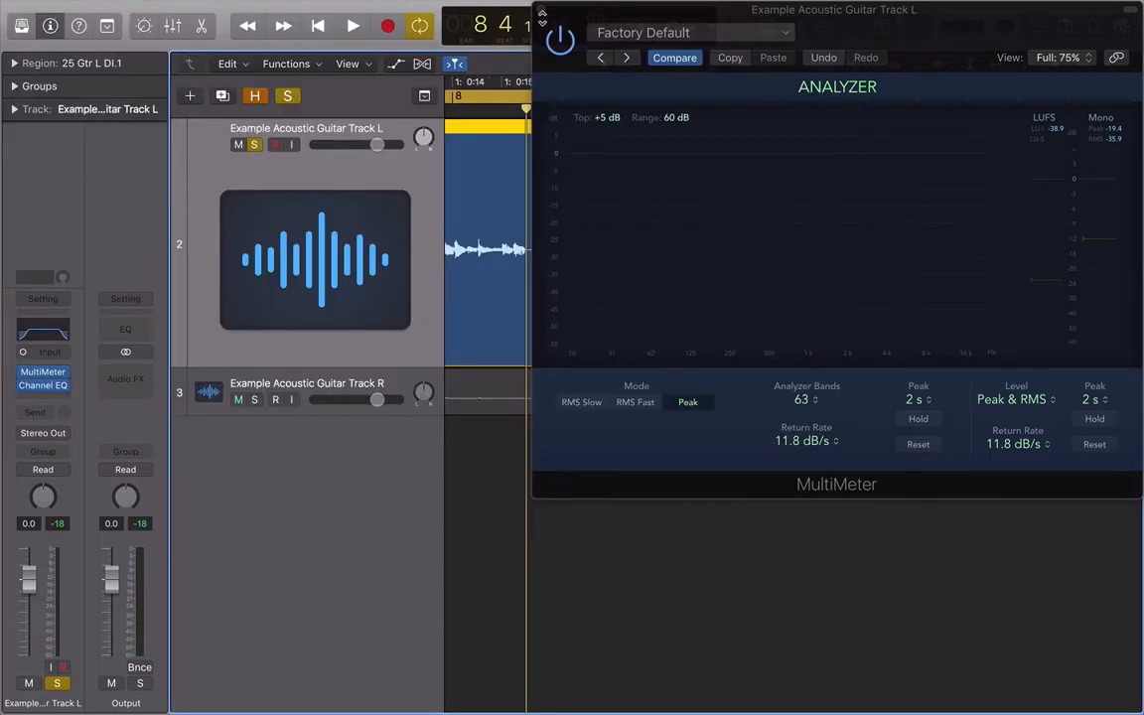
Step: Close the first MultiMeter and insert a second MultiMeter below the Channel EQ on the left acoustic guitar track
click(541, 14)
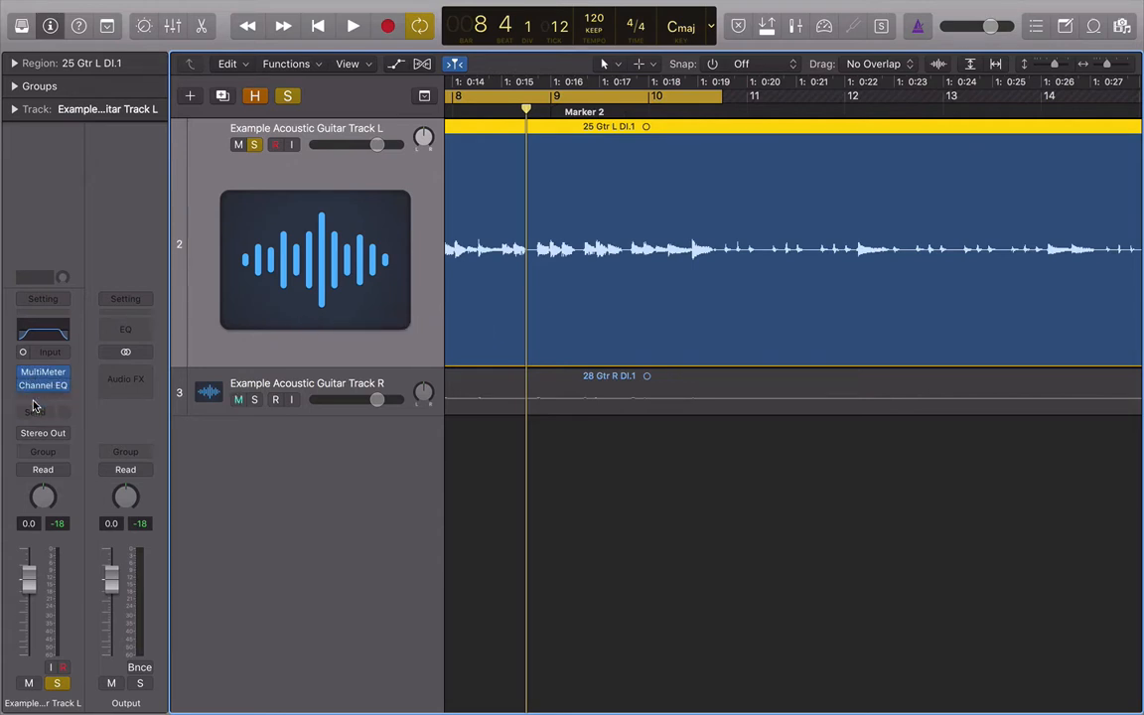
drag(42, 375, 45, 409)
click(48, 401)
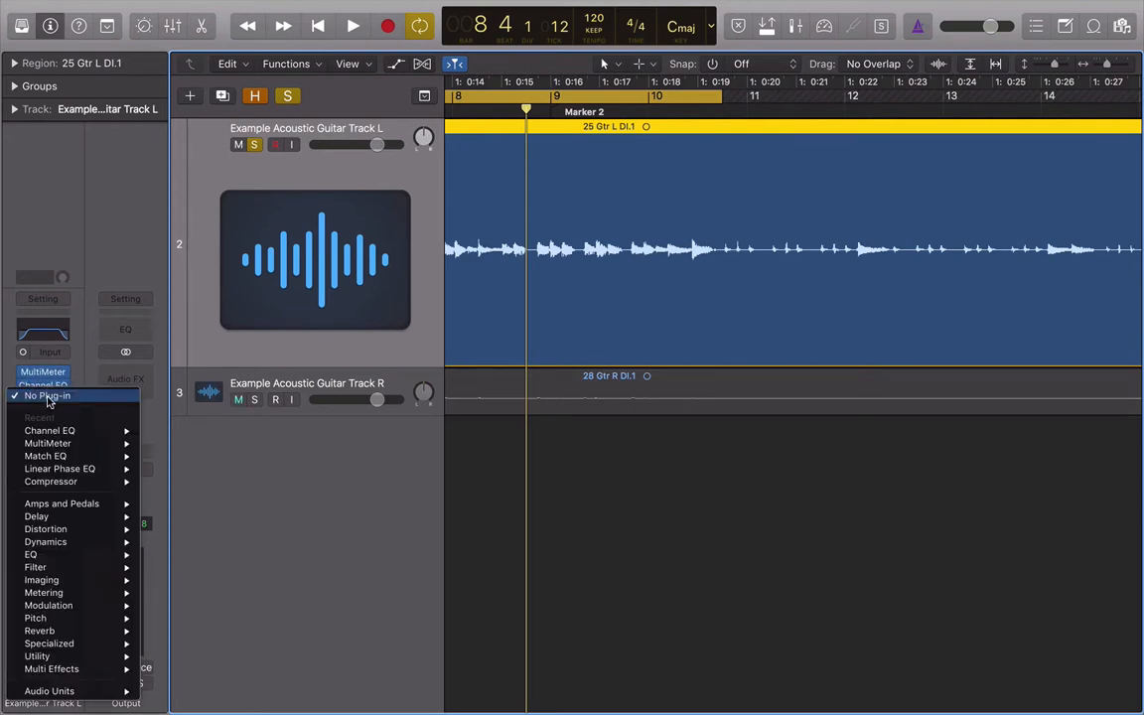
click(86, 447)
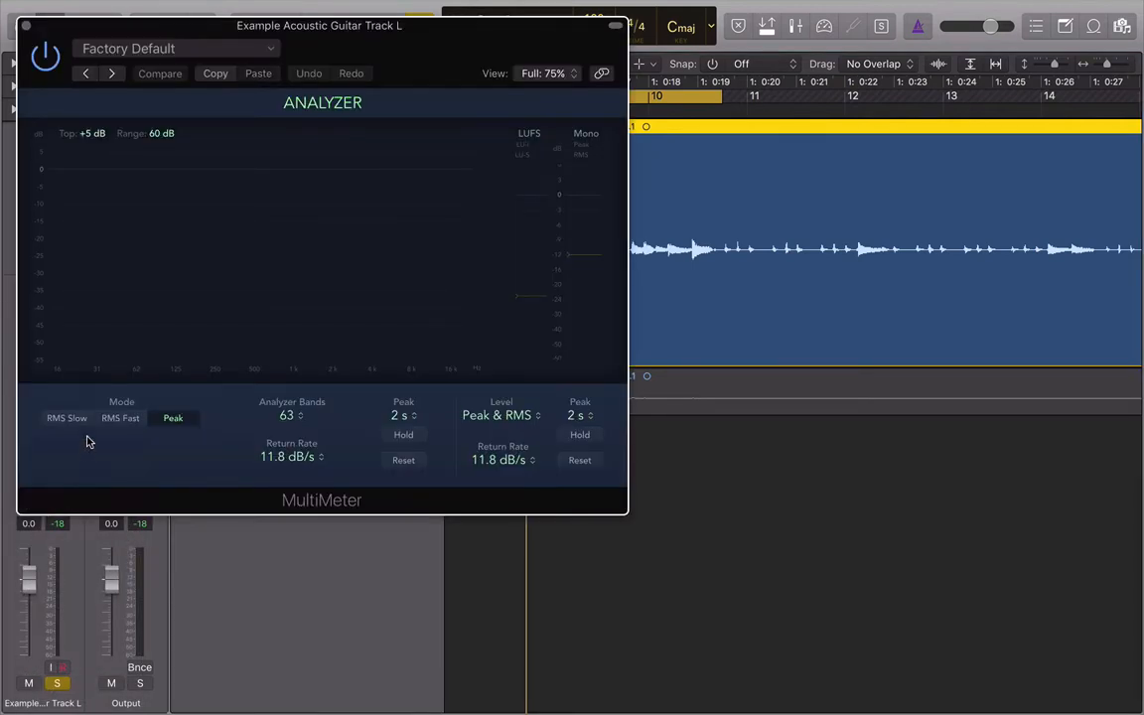
Step: Play the guitar, examine its filtered frequency spectrum on the second MultiMeter, and close the meter window
drag(80, 33, 74, 28)
key(space)
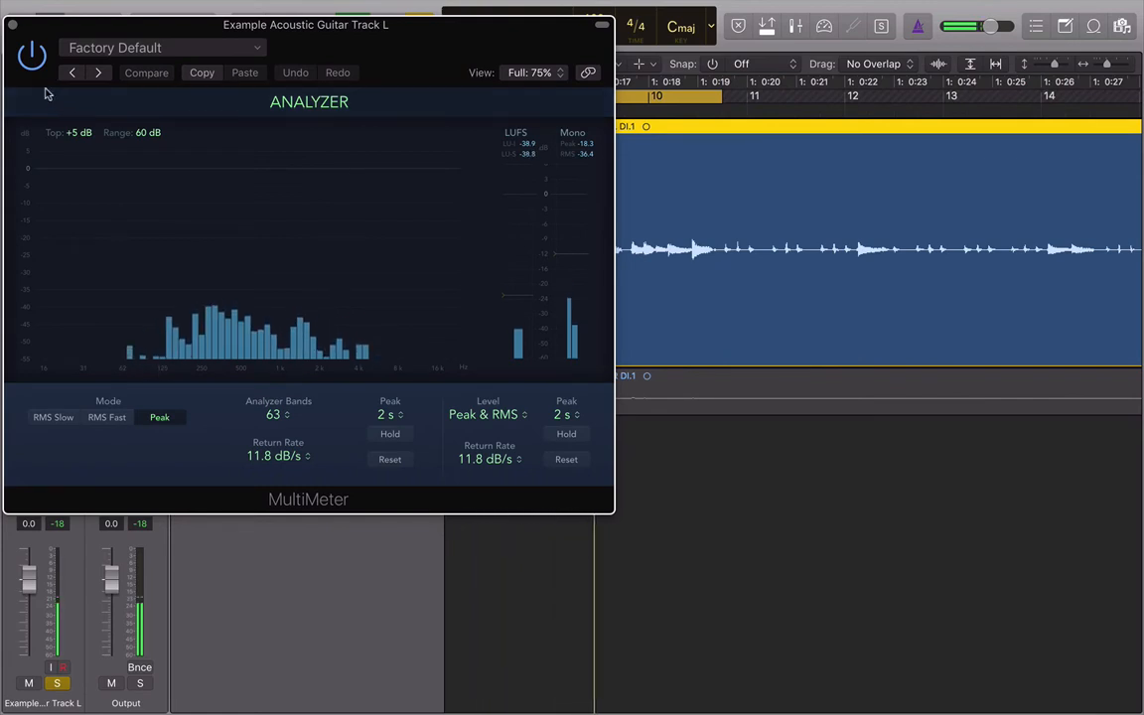
click(11, 23)
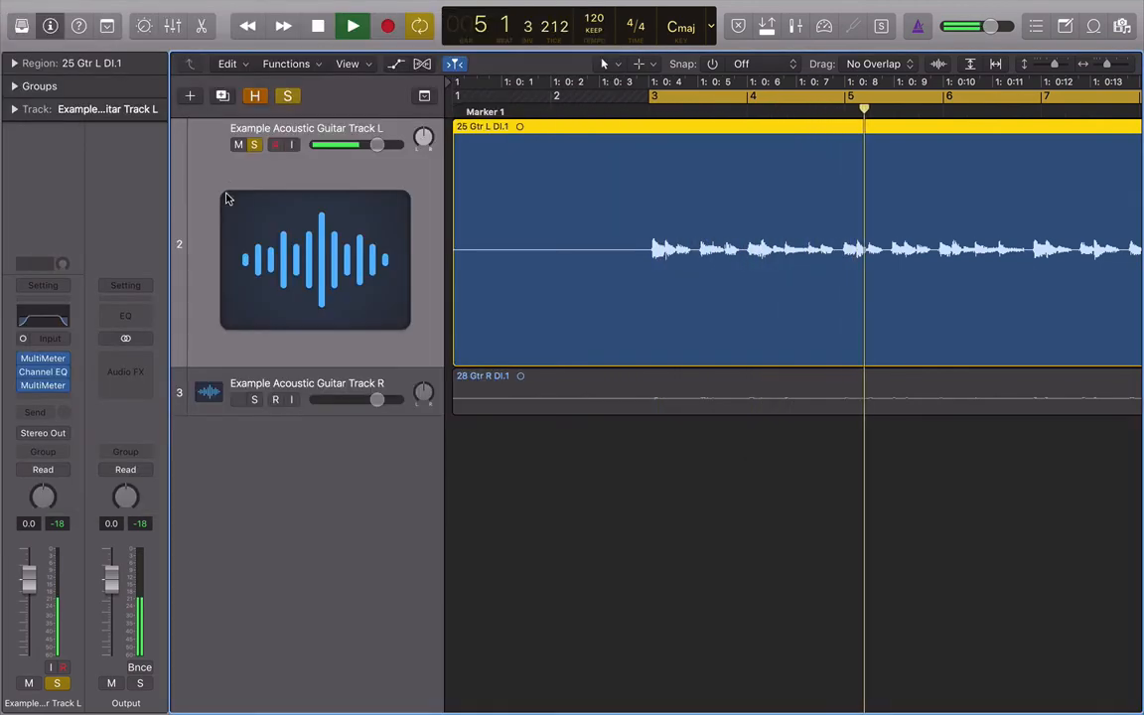
Step: Set the Channel EQ's high-cut slope to 36 dB/Oct and compare the guitar with the EQ bypassed and active
click(43, 372)
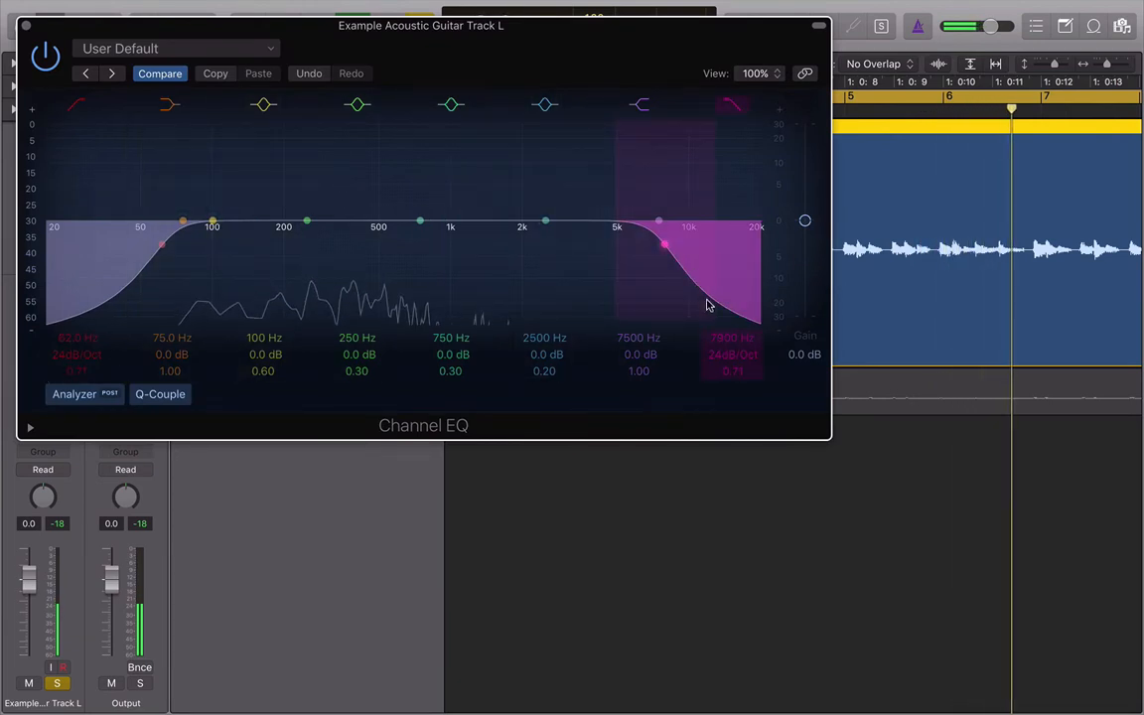
mouse_move(715, 355)
mouse_down()
mouse_move(715, 373)
mouse_move(715, 347)
mouse_up()
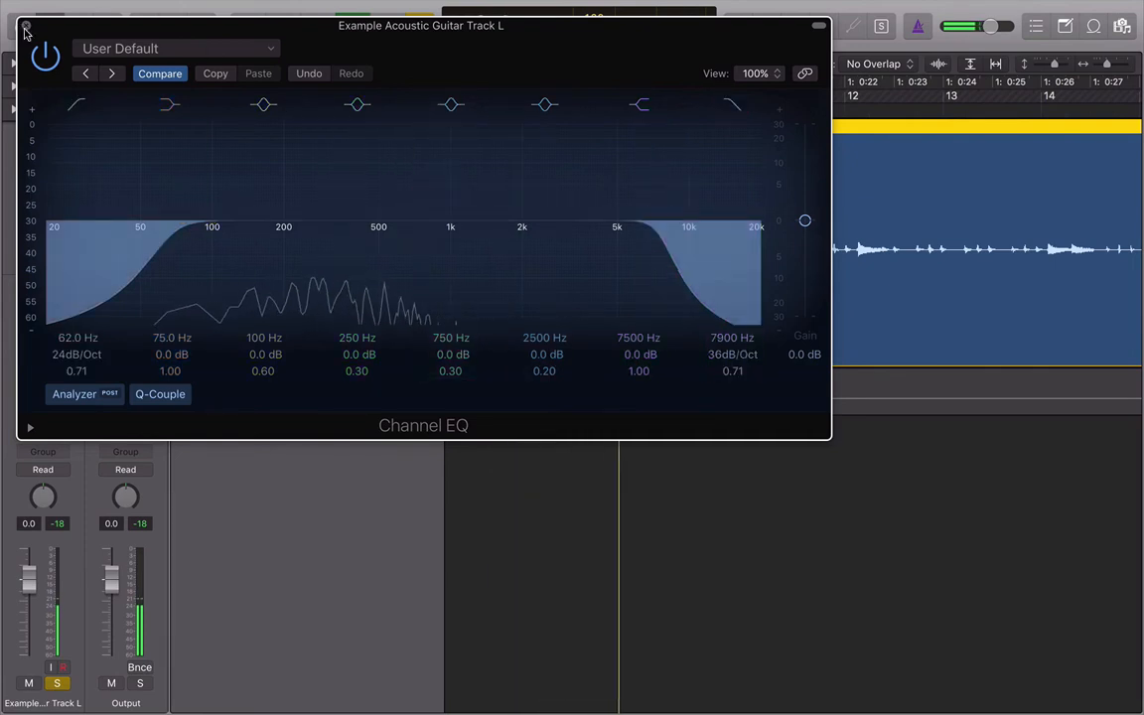
click(47, 59)
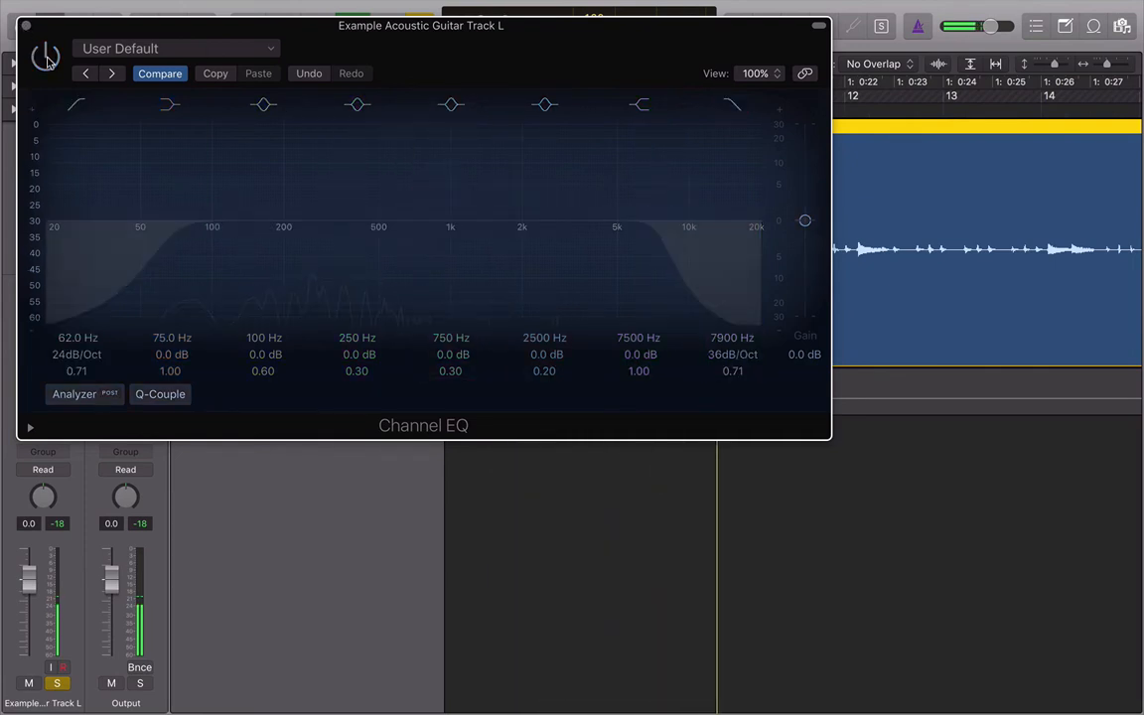
click(47, 59)
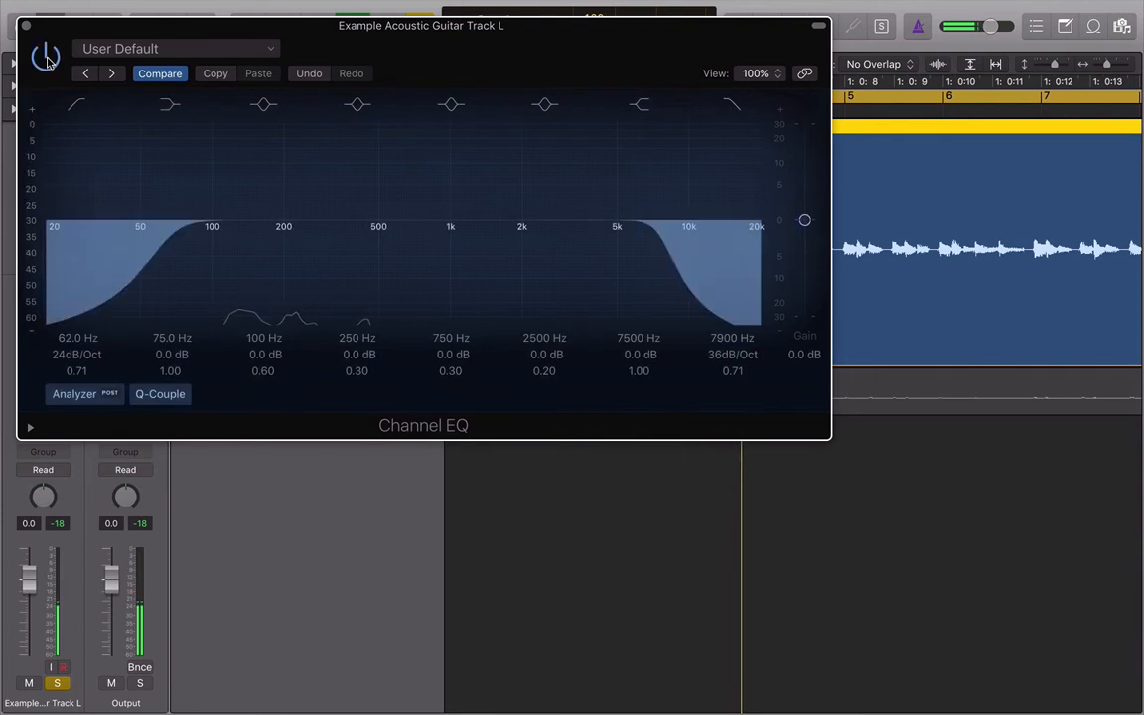
click(25, 26)
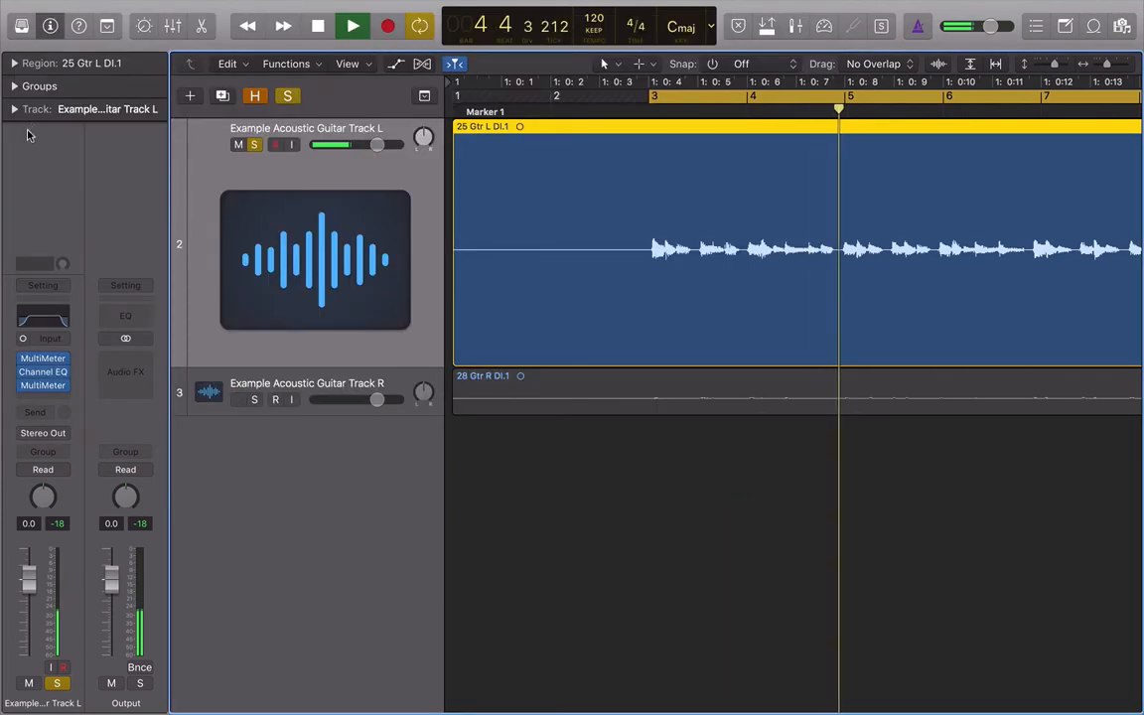
Step: Examine the filtered guitar on the second MultiMeter, bypass and re-enable that meter, close its window and stop playback
click(48, 385)
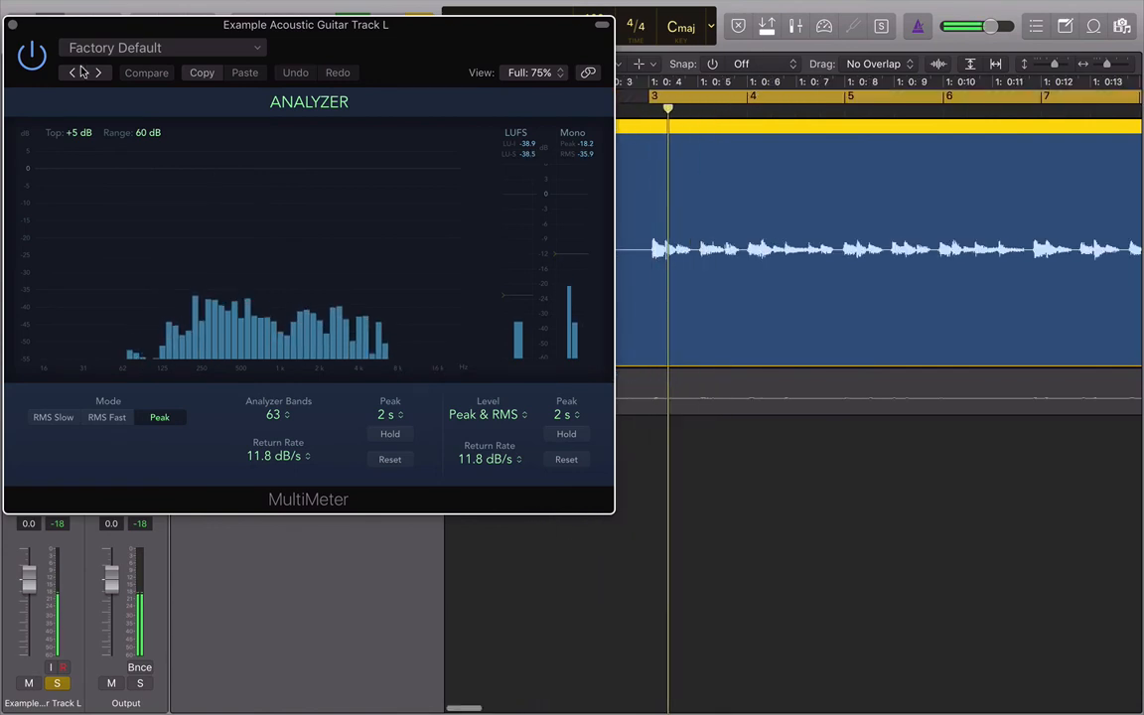
click(30, 52)
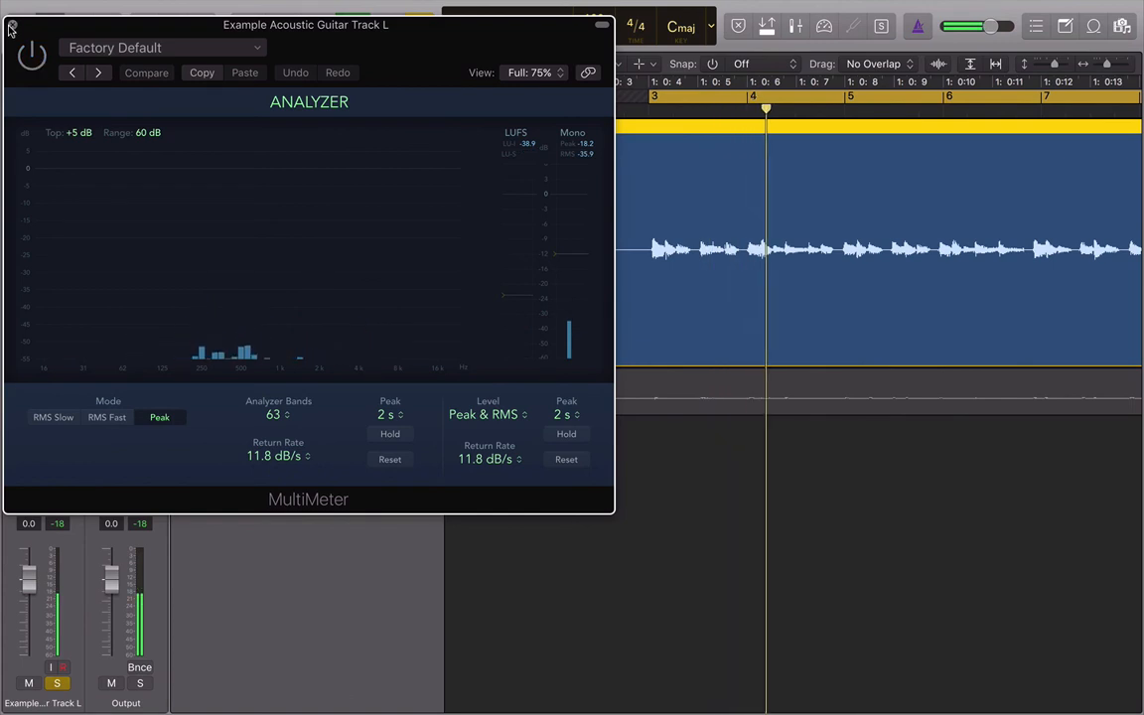
click(12, 25)
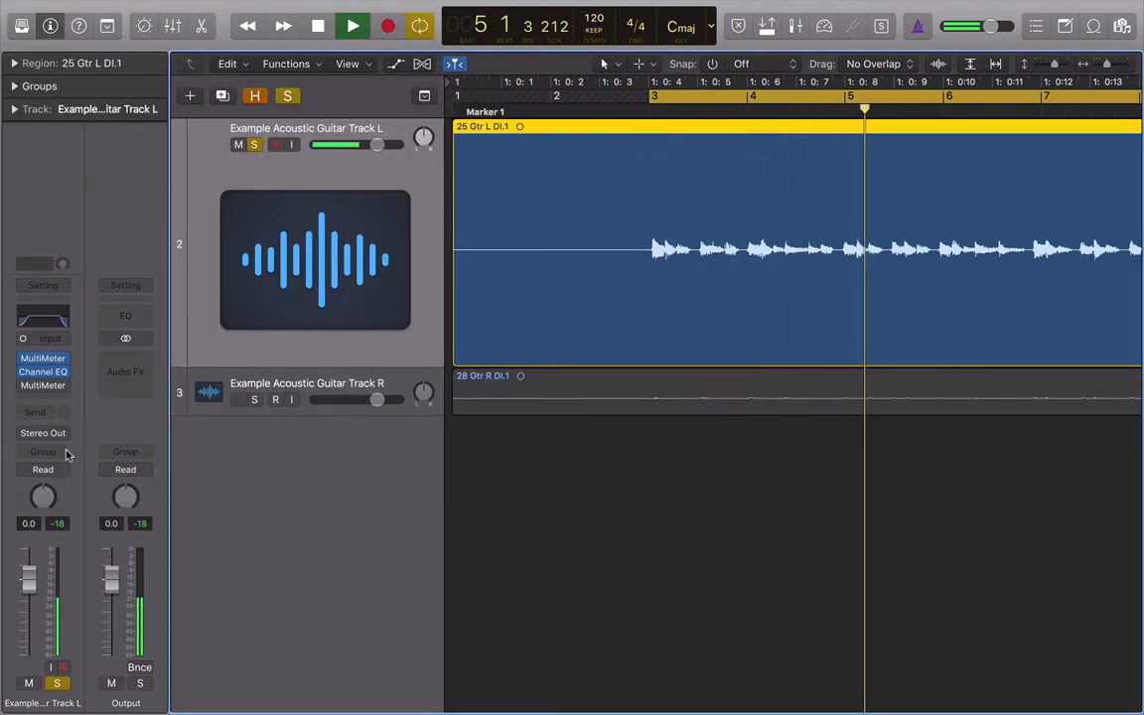
click(43, 385)
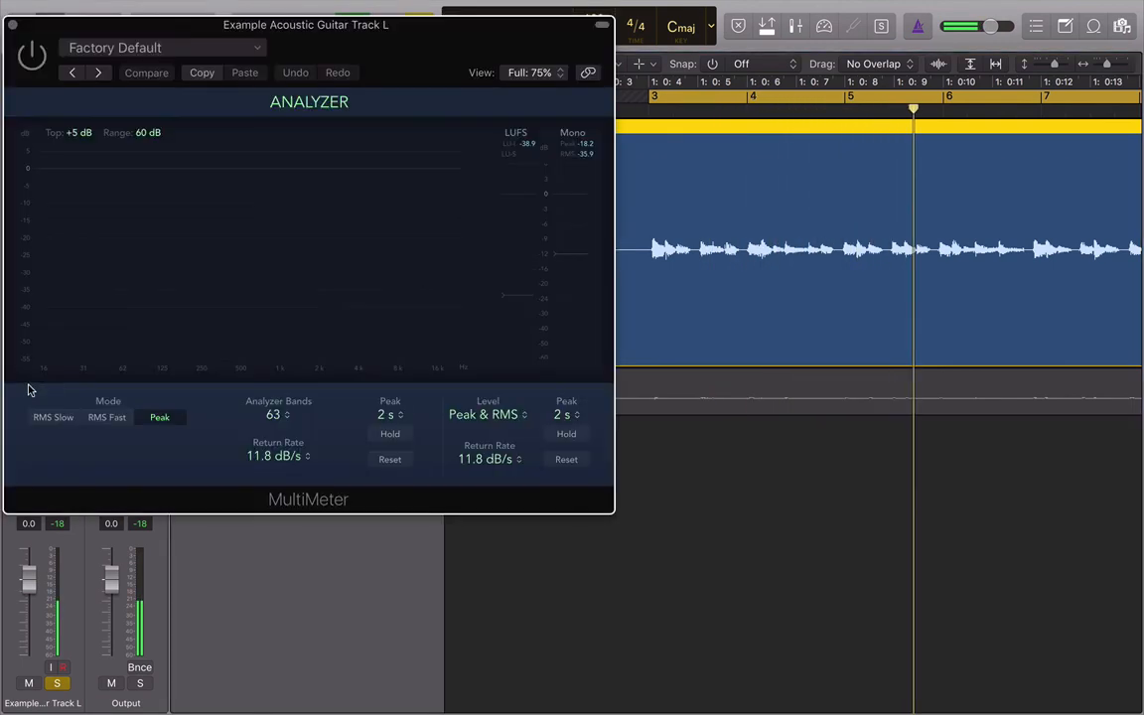
click(33, 54)
click(12, 24)
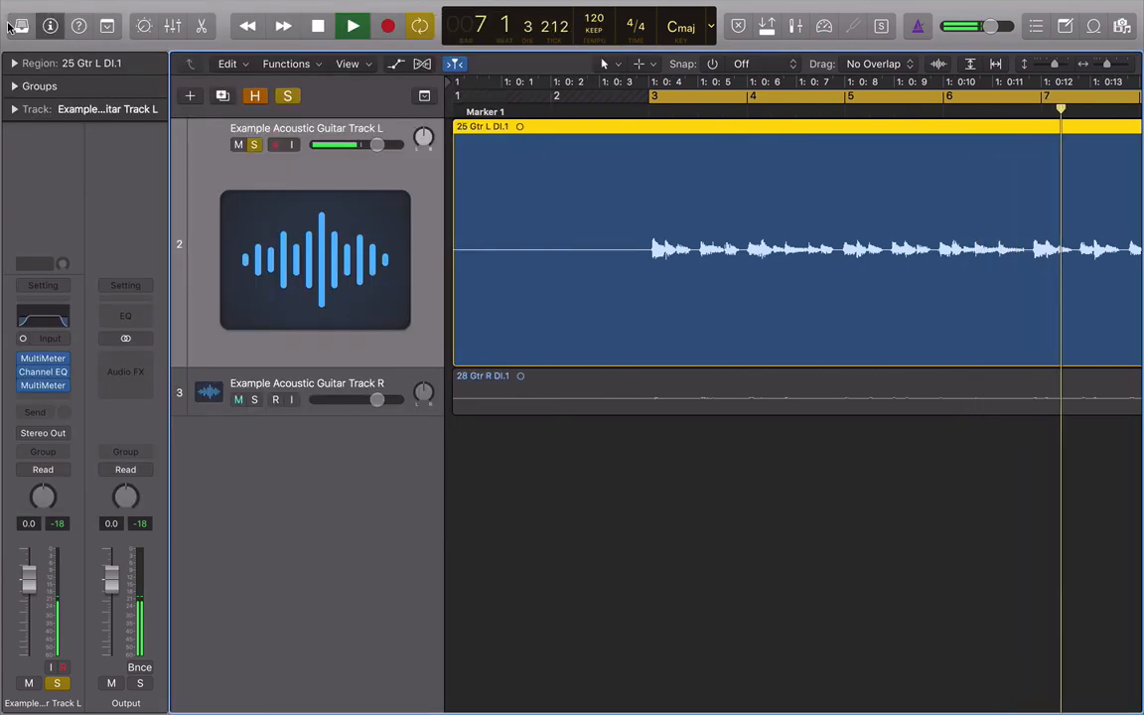
key(space)
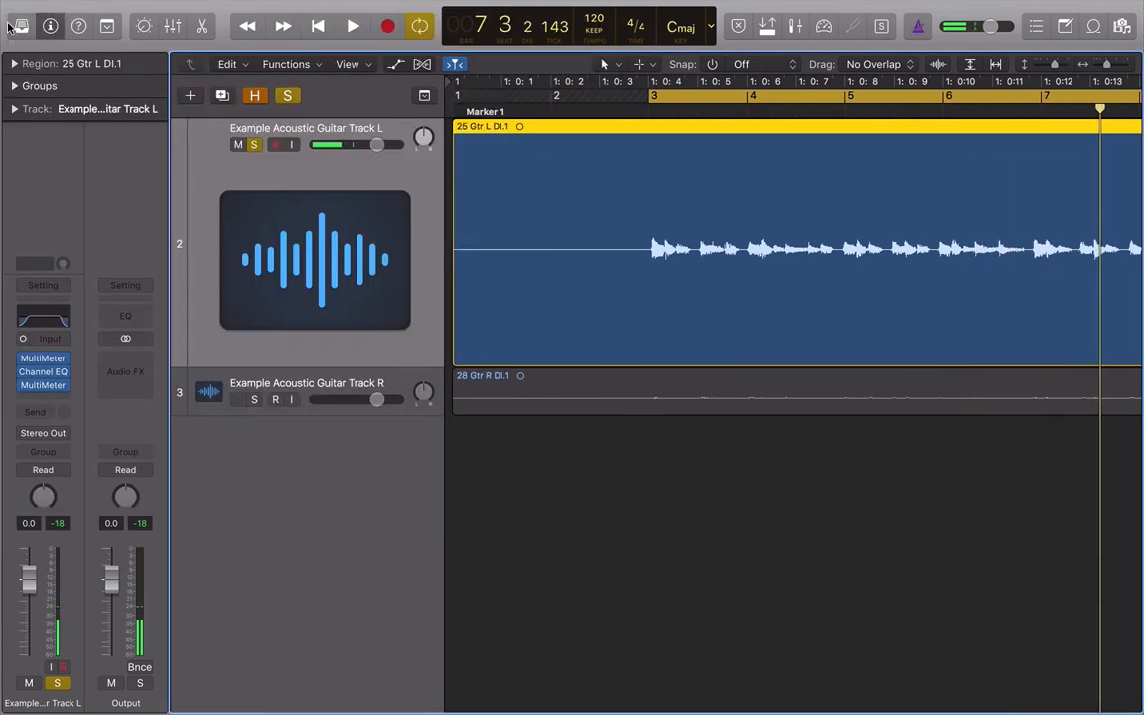